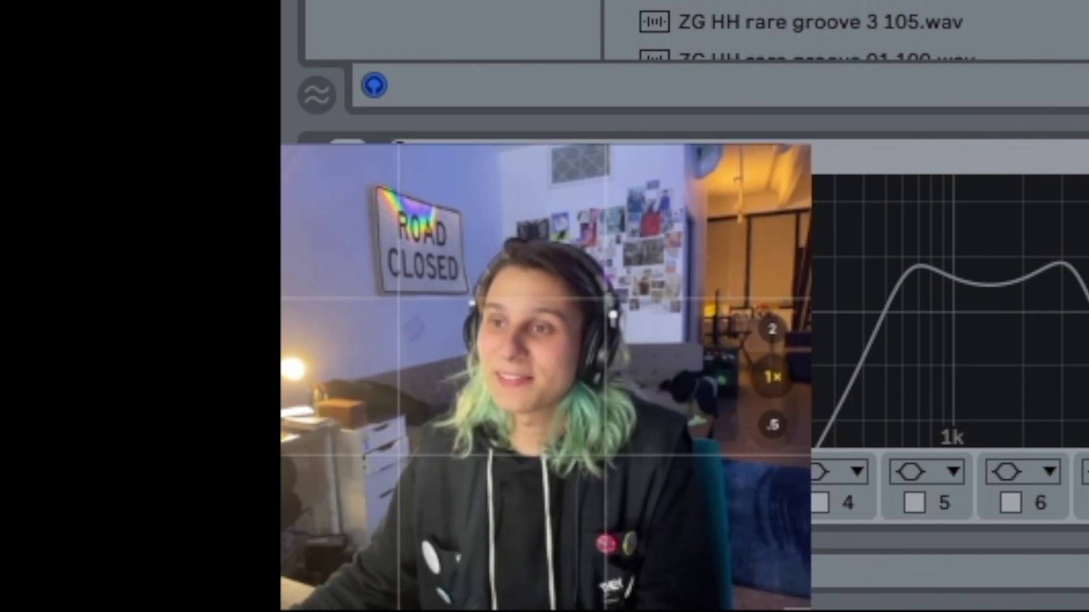
key("super+z")
key("super+z")
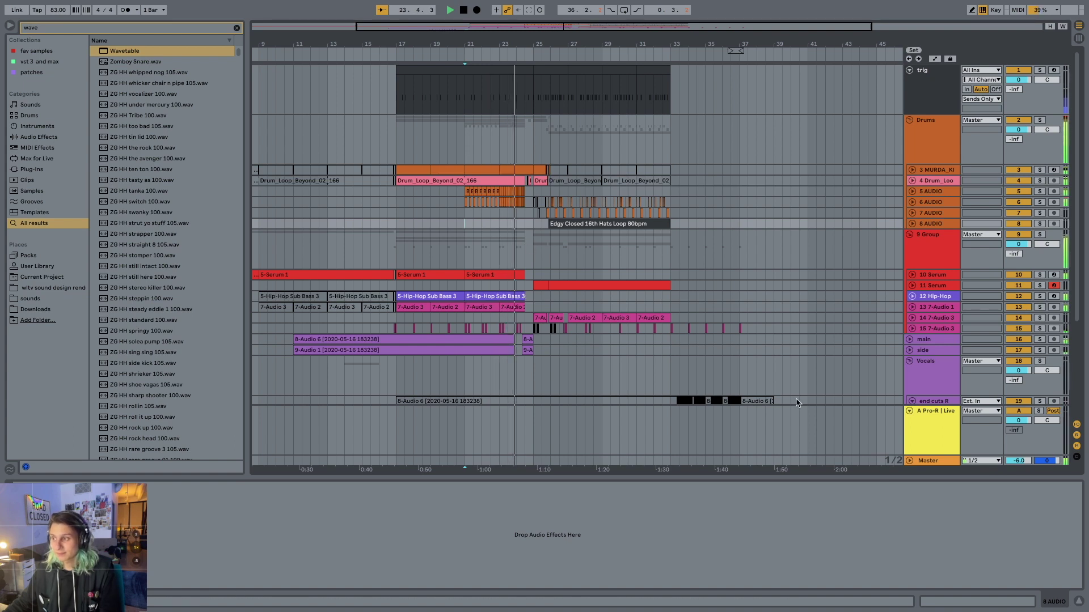
Play back the arrangement around bars 25 to 29 and examine the Master, 9 Group and 8 Audio tracks.
left_click(937, 461)
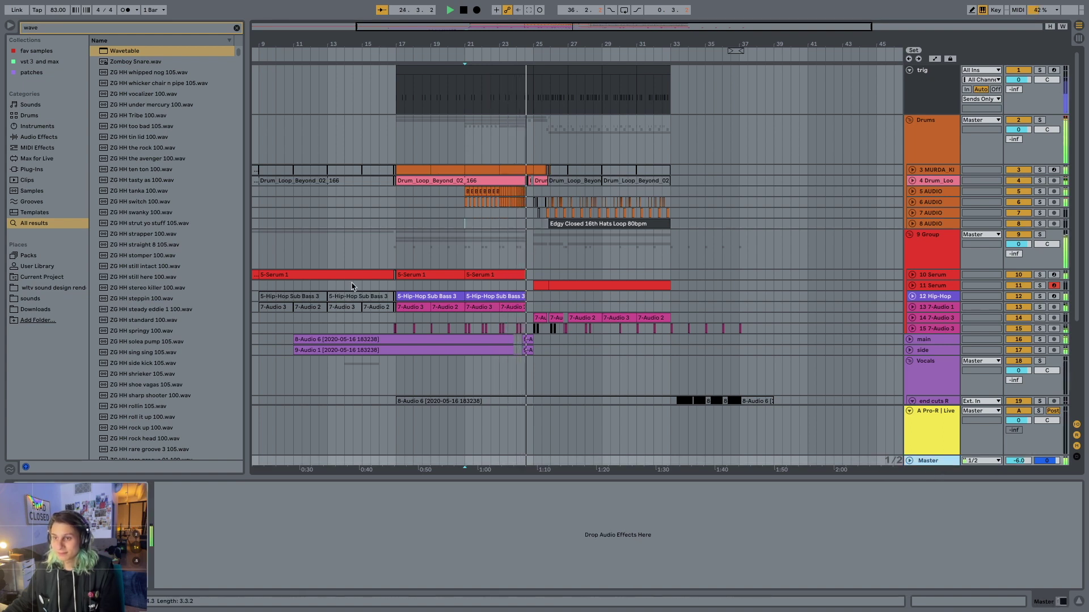
left_click(534, 250)
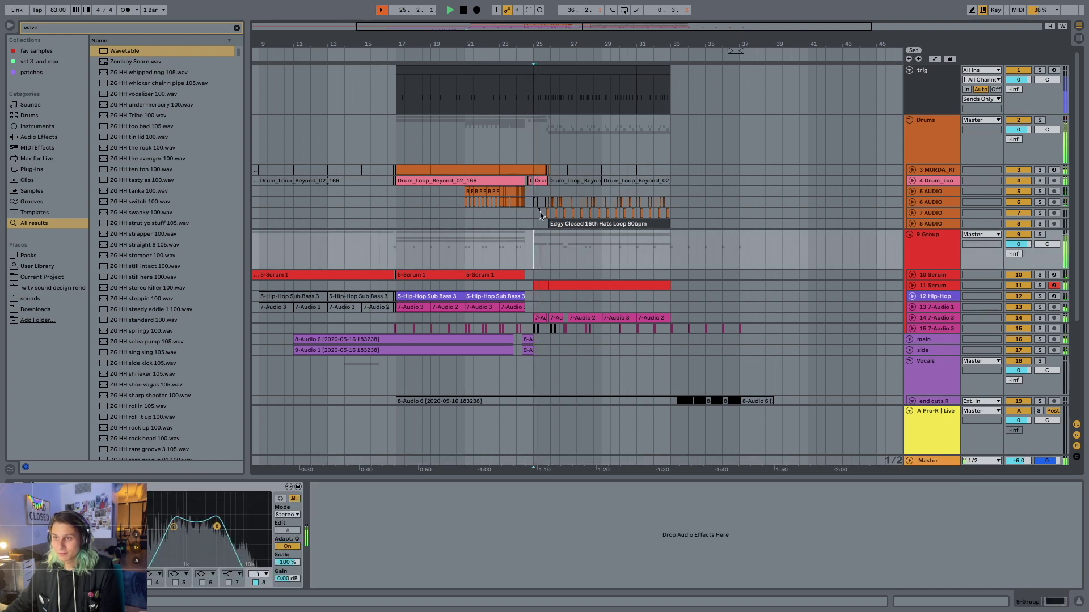
scroll(539, 215, "up", 5)
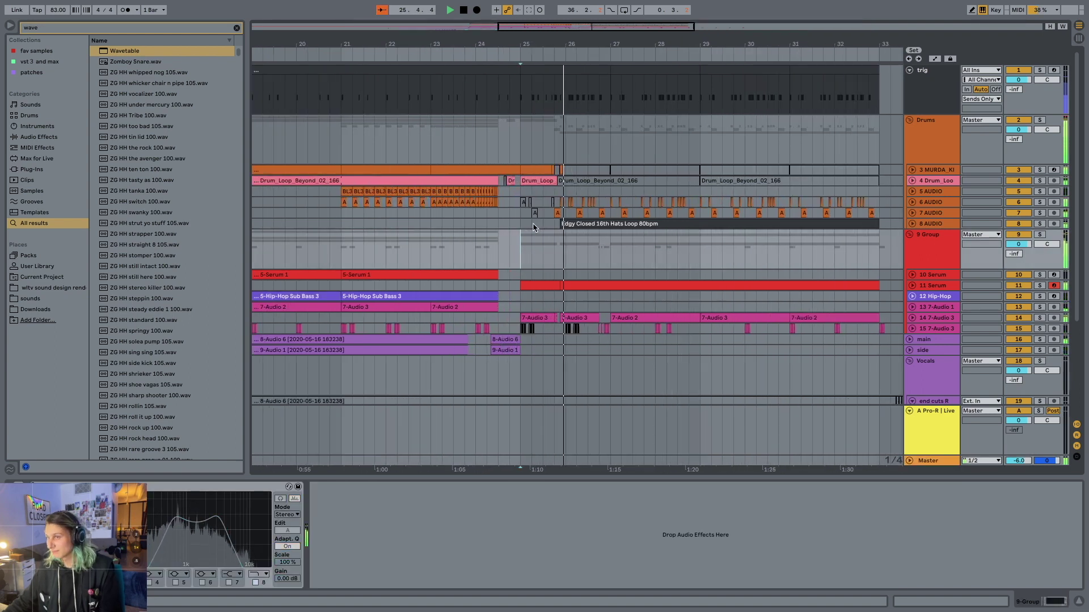
left_click(521, 225)
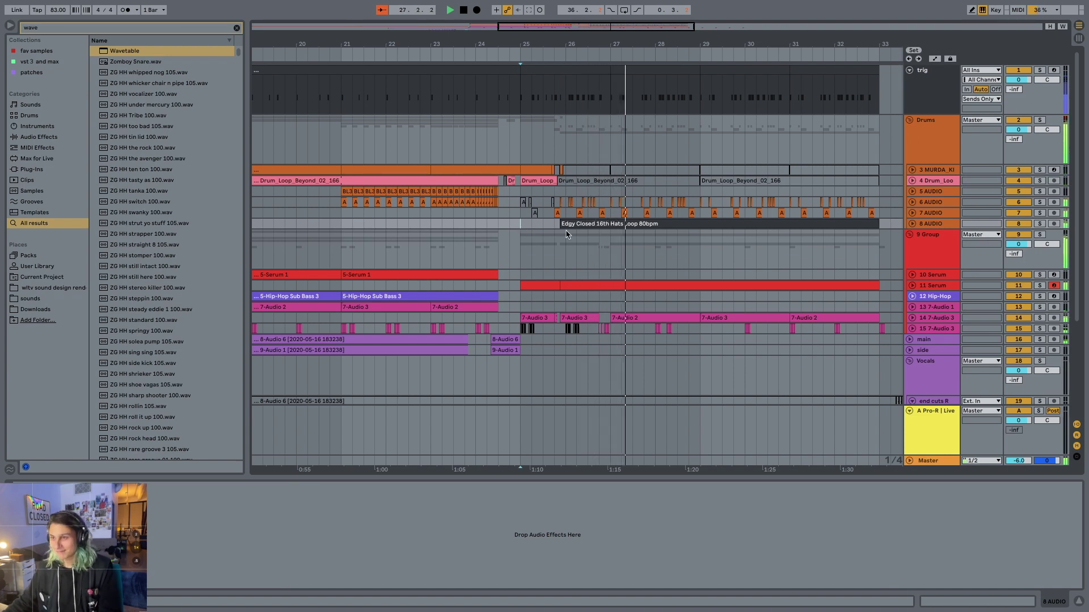
scroll(567, 234, "down", 5)
left_click(613, 243)
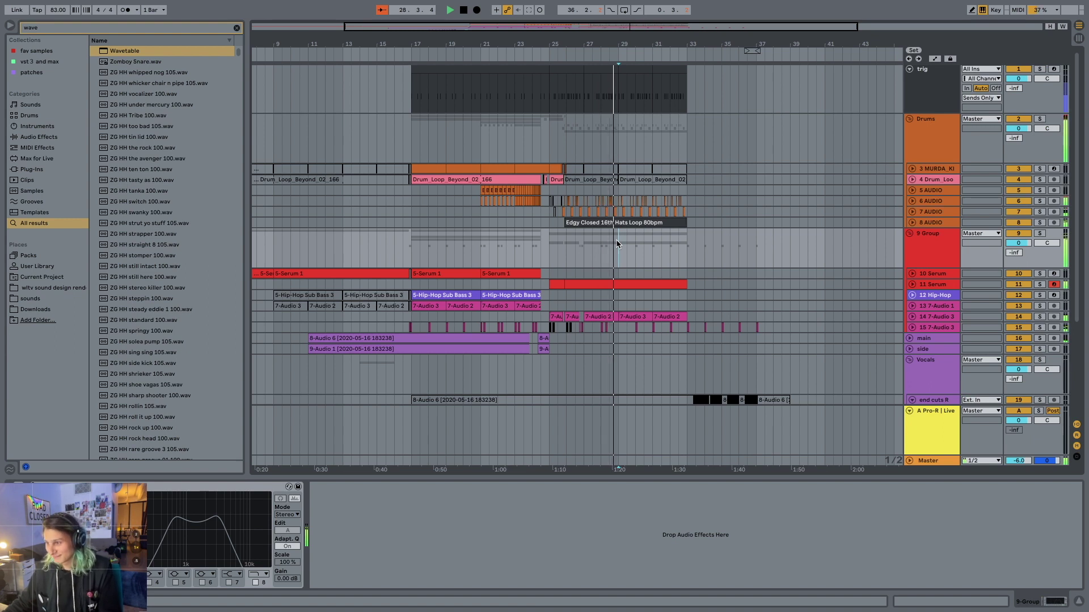
key("space")
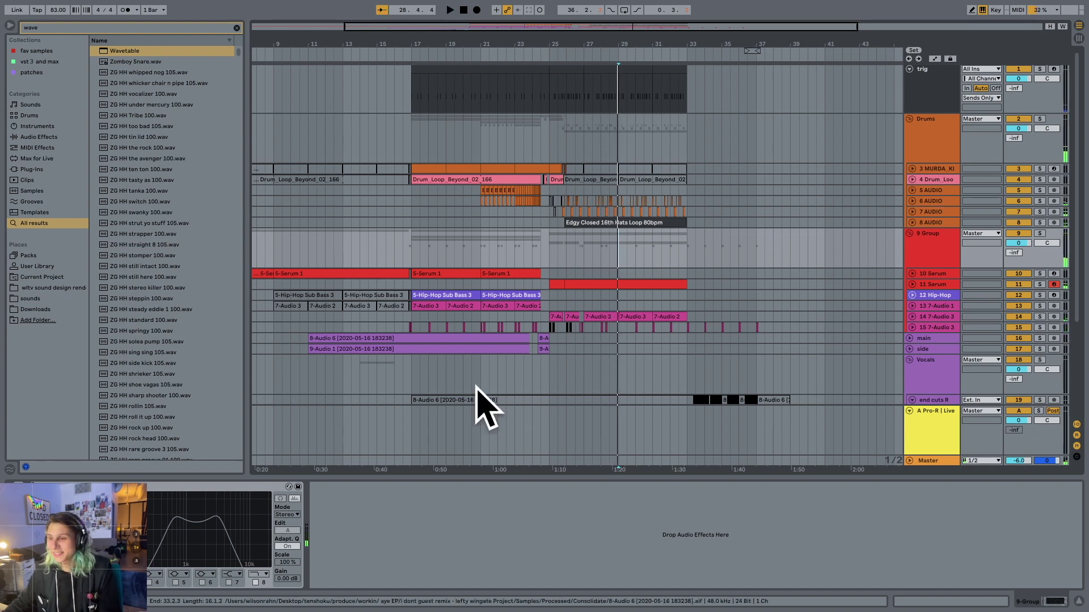
left_click(584, 221)
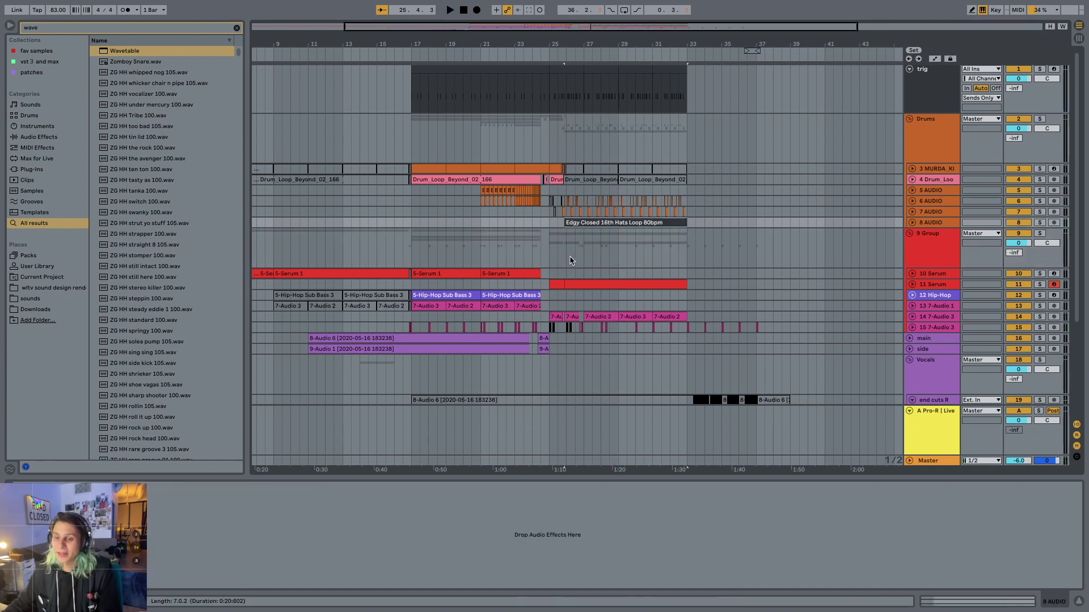
left_click(586, 245)
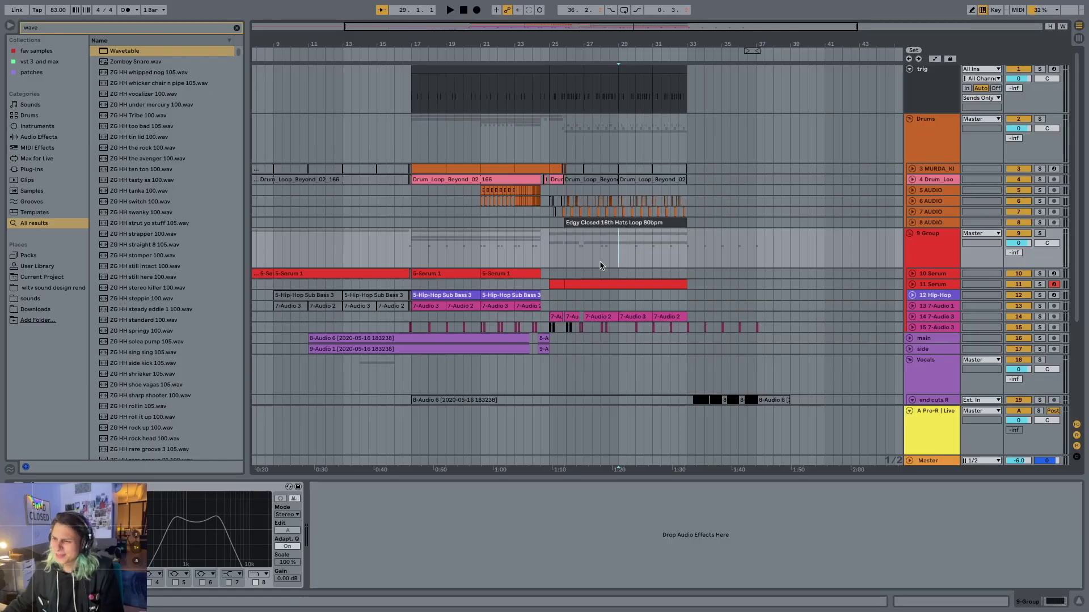
key("space")
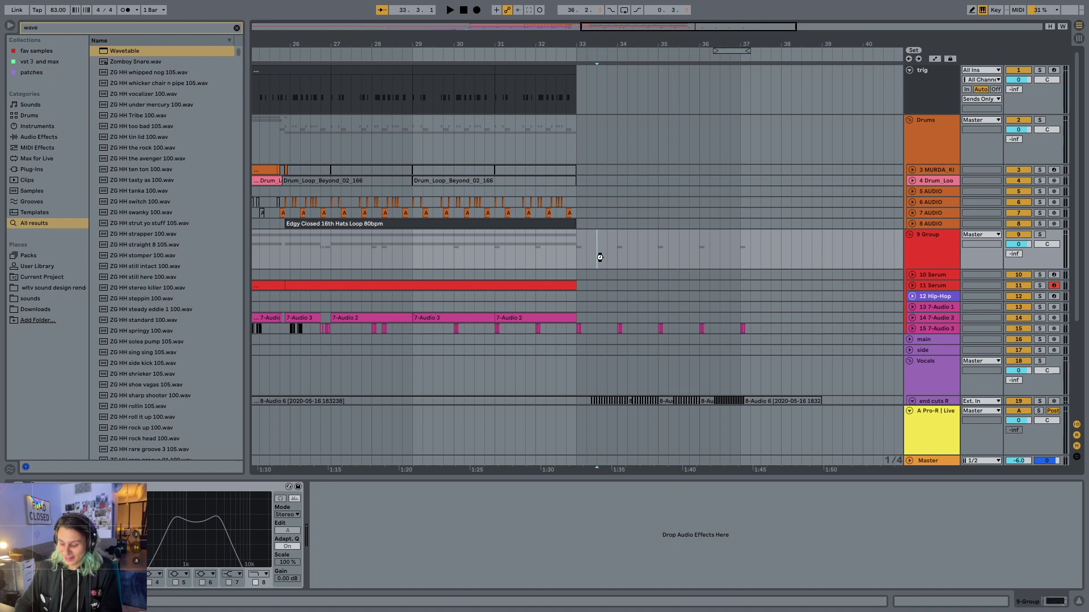
Open the Live Set "i dont guesst remix.als" from the remix project folder.
key("super+o")
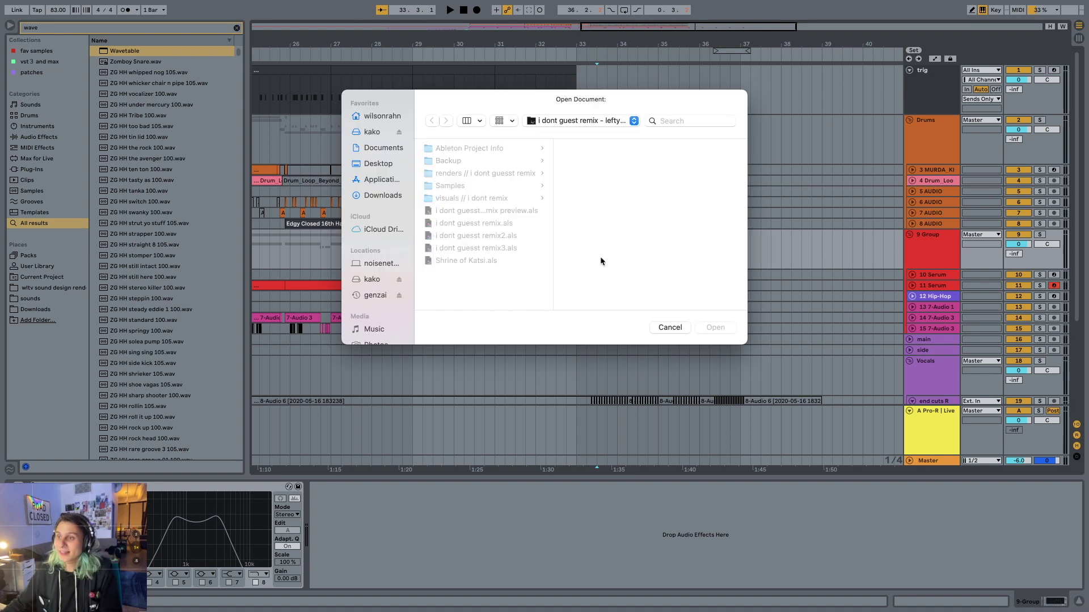
left_click(489, 224)
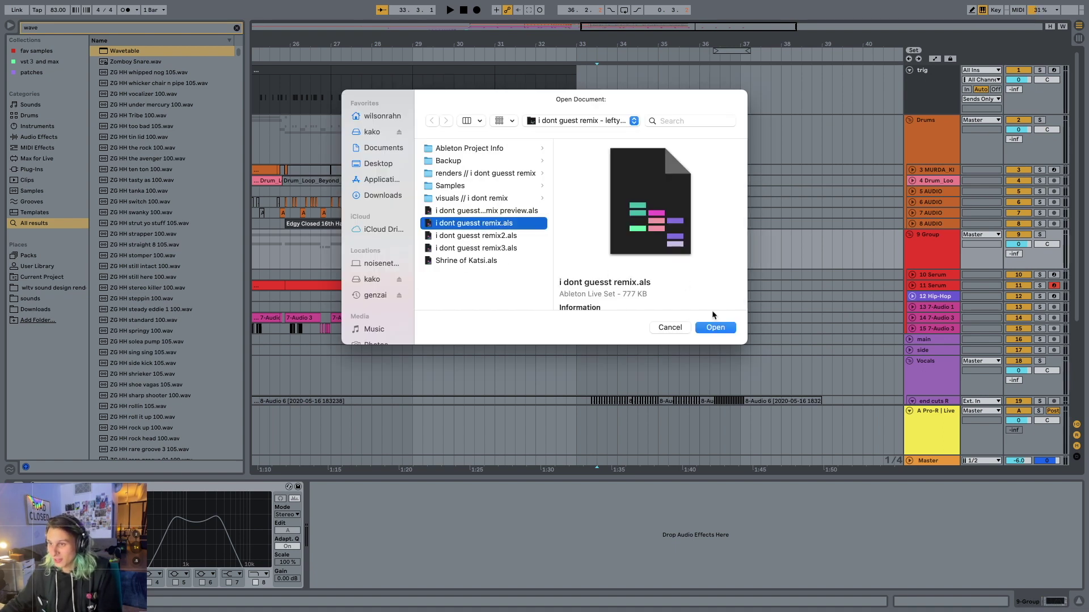
left_click(715, 327)
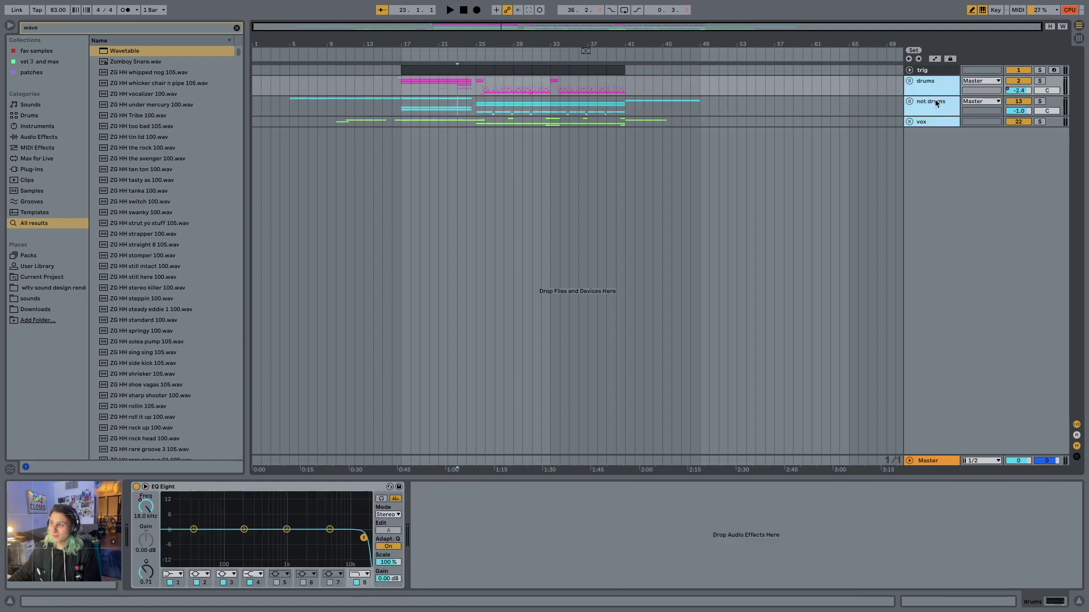
Examine the device chains on the trig, drums, not drums and vox tracks.
key("u")
key("u")
left_click(923, 102)
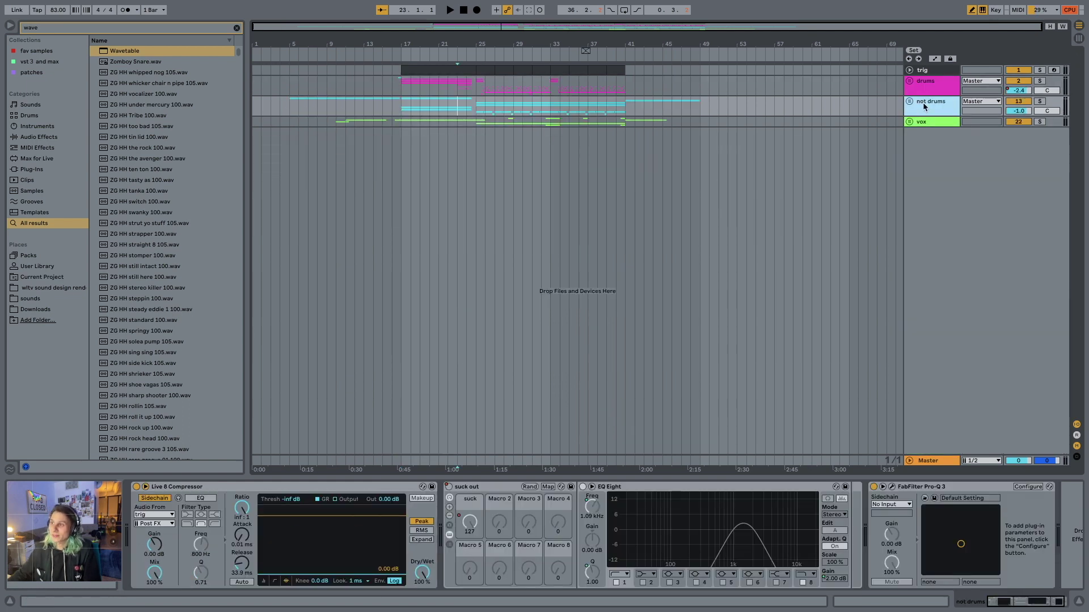
left_click(943, 85)
left_click(945, 72)
left_click(935, 123)
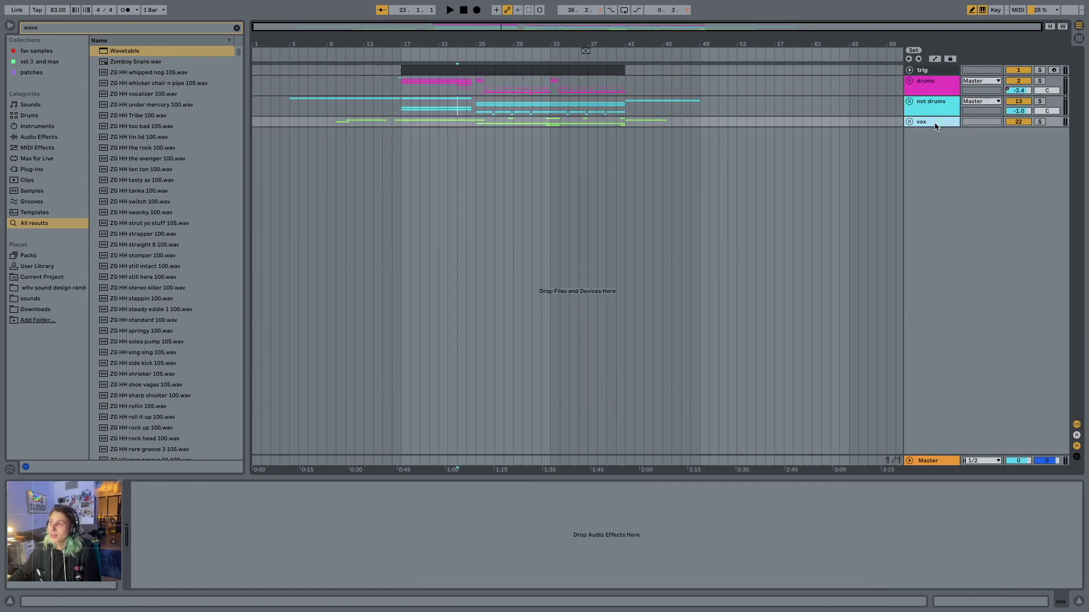
left_click(946, 90)
left_click(941, 105)
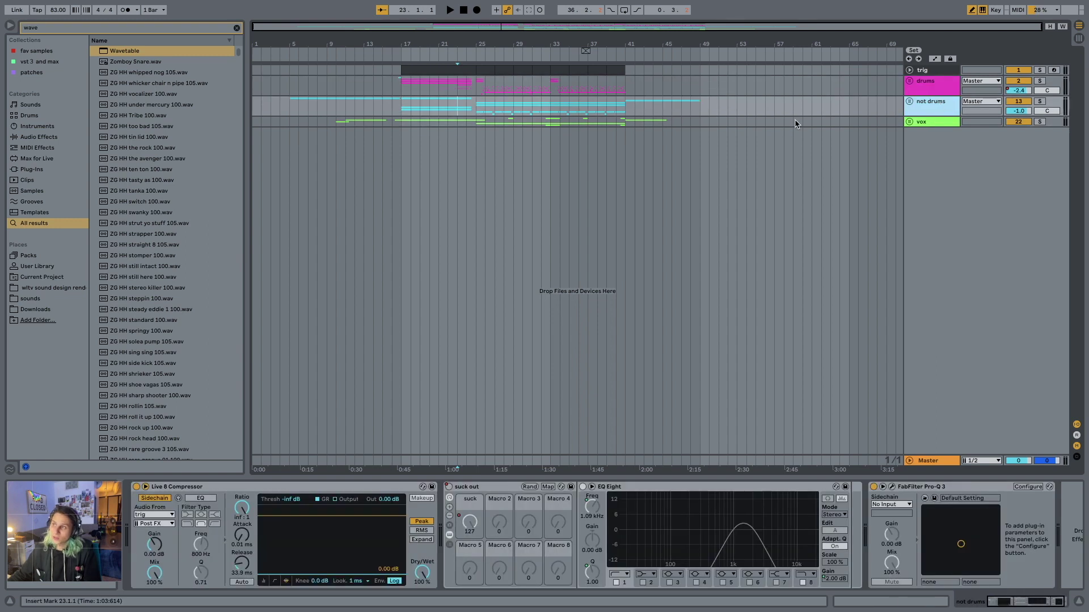
Unfold the not drums group and place the insert marker at bar 25 on its group track.
left_click(909, 102)
left_click(921, 110)
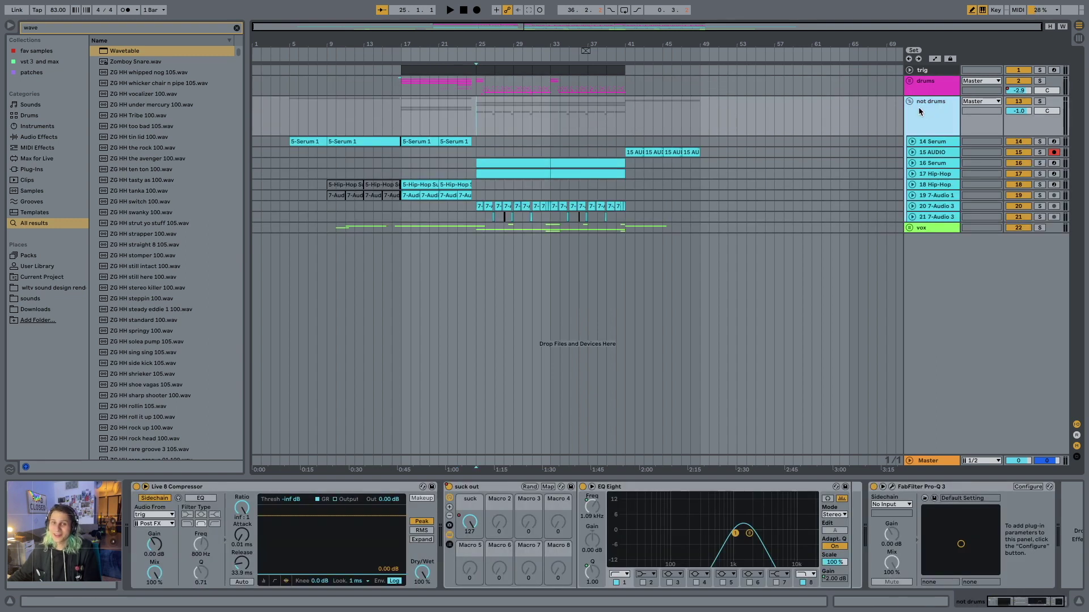
left_click(476, 113)
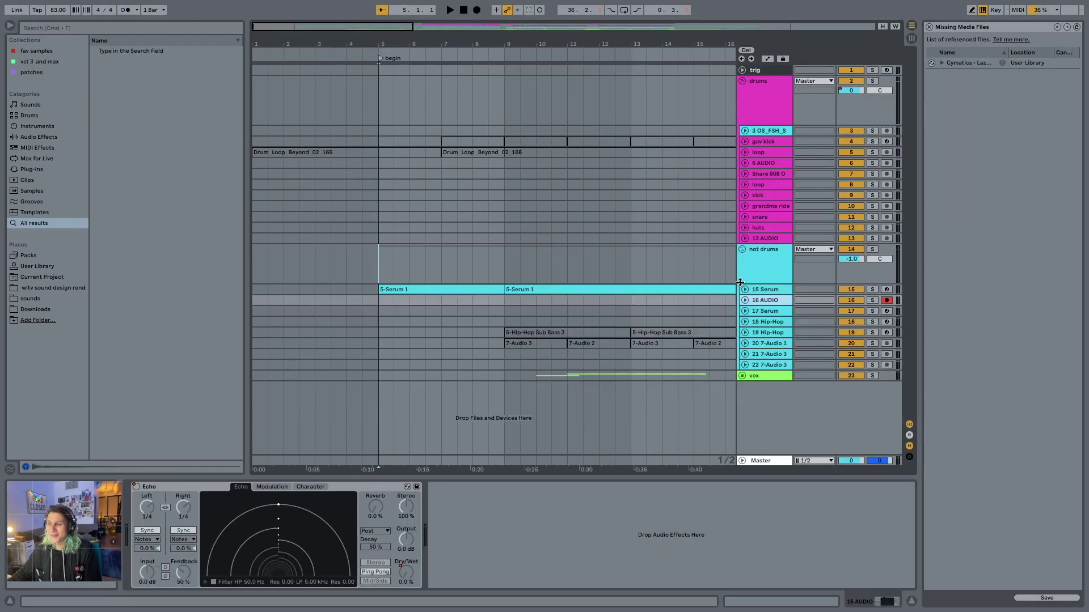
Unfold the 15 Serum track and select its first clip, spanning bars 5 to 9.
left_click(379, 264)
left_click(744, 289)
left_click(402, 291)
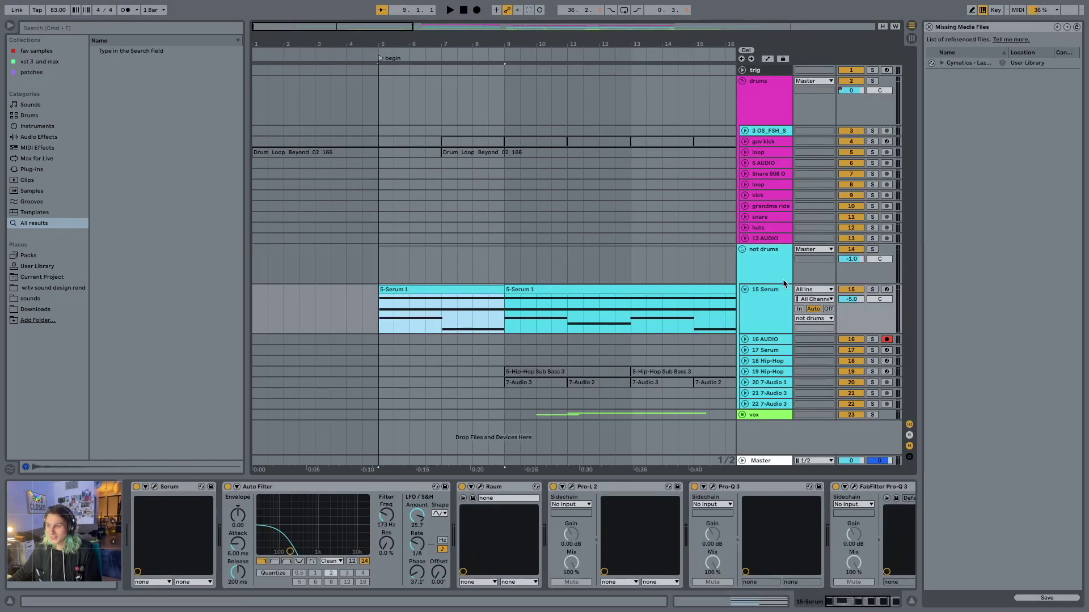
Group the Serum track's effects from Auto Filter through FabFilter Pro-Q 3 into one audio effect rack.
left_click(284, 487)
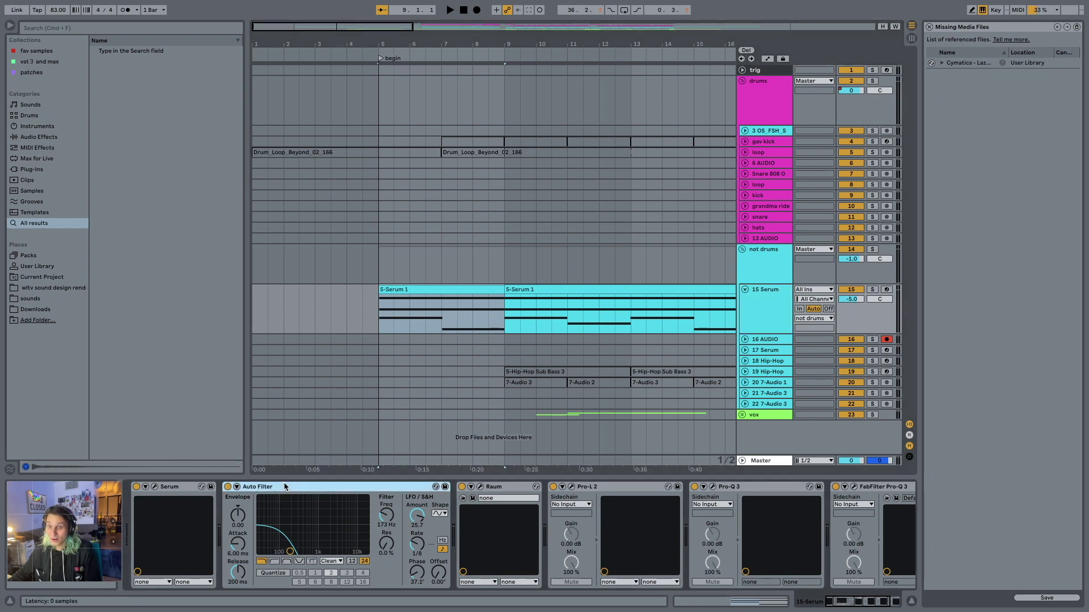
scroll(300, 489, "right", 4)
left_click(778, 488, "shift")
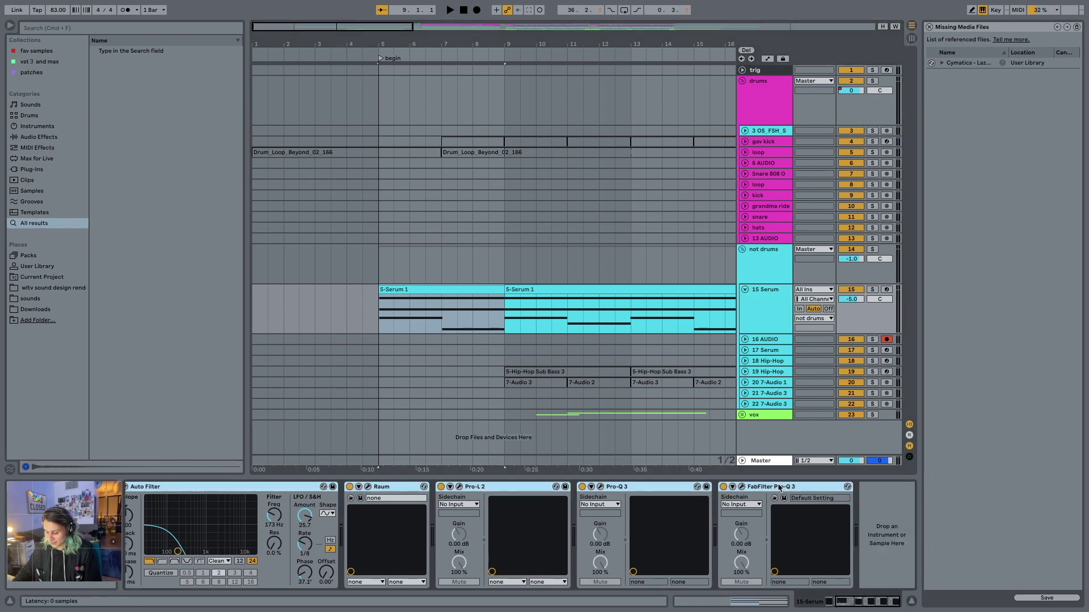
key("super+g")
Deactivate the Serum effect rack, play the dry synth from bars 5 and 7, and undo the deactivation.
key("0")
key("space")
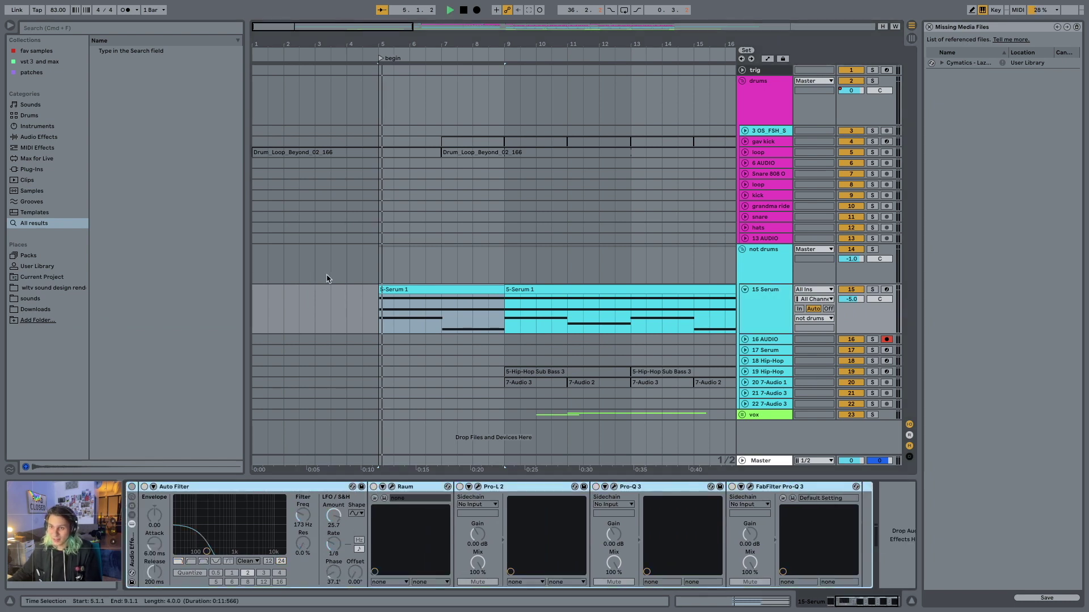
scroll(339, 493, "left", 3)
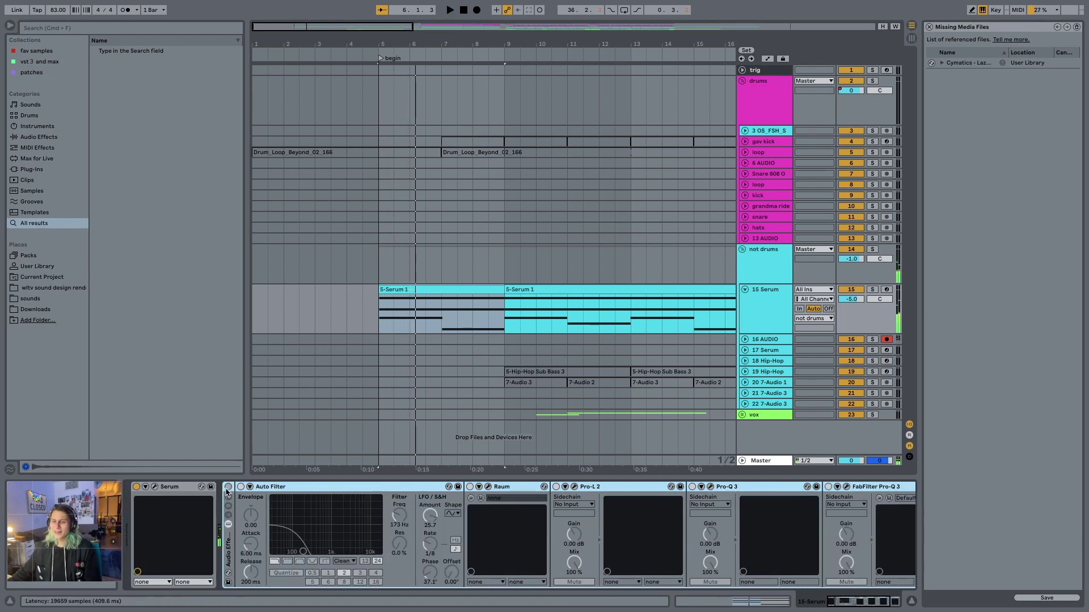
left_click(515, 317)
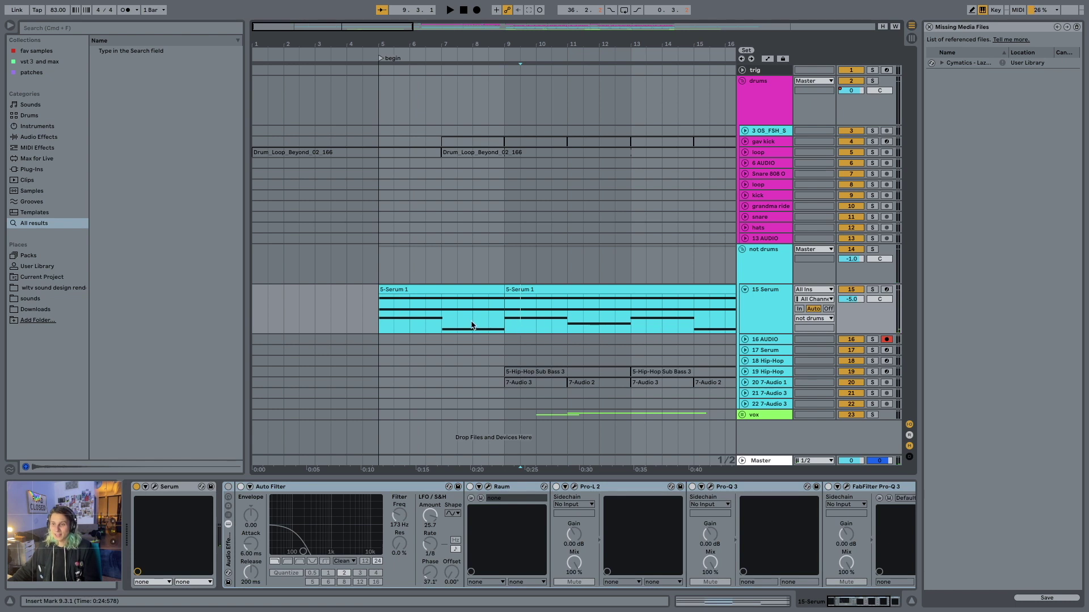
left_click(444, 328)
key("space")
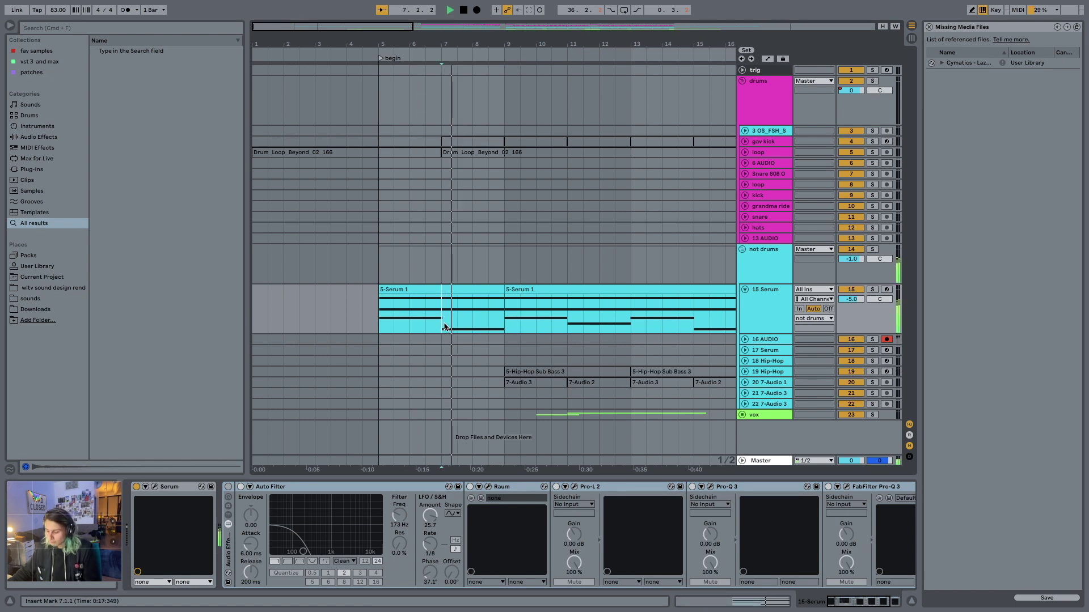
key("space")
key("super+z")
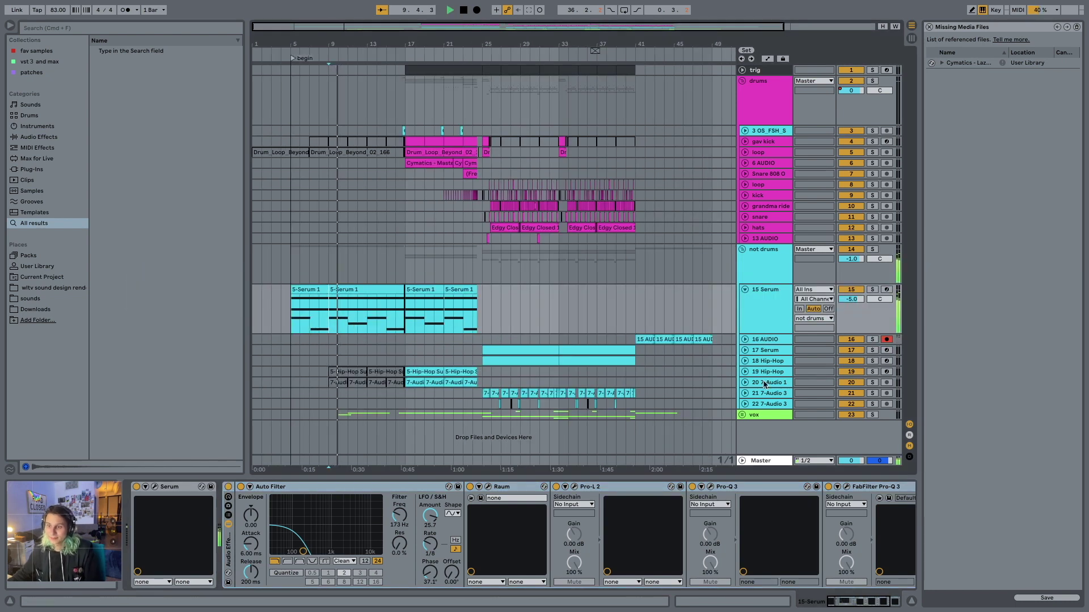
Unfold the vox group and place the insert marker at 11.2.1 on the upper expanded main vocal track.
left_click(771, 415)
left_click(742, 415)
scroll(549, 346, "down", 5)
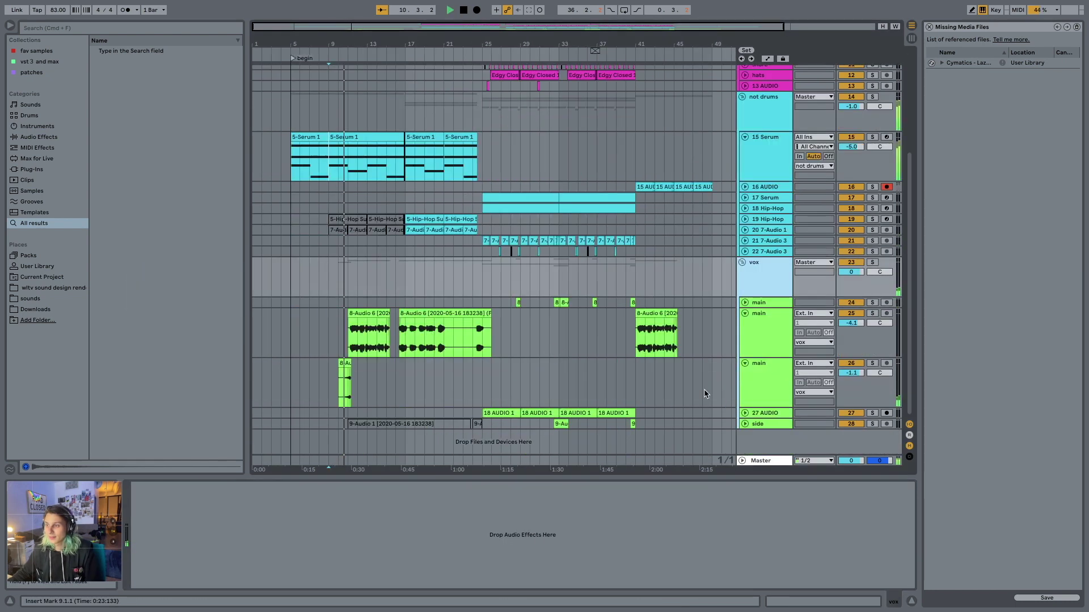
left_click(751, 364)
scroll(352, 379, "up", 10)
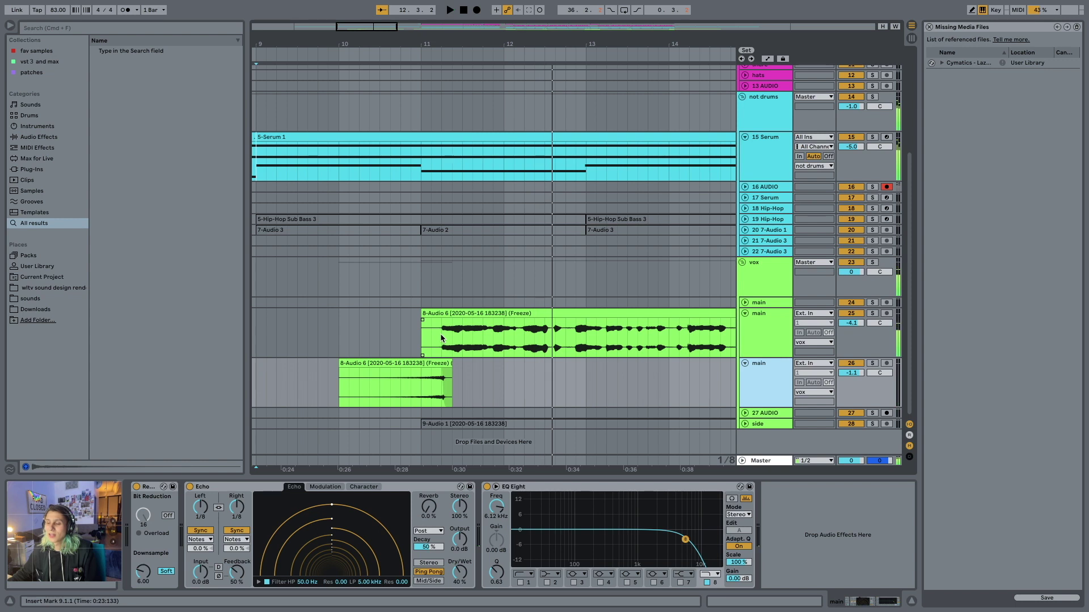
left_click(442, 338)
key("space")
left_click(441, 338)
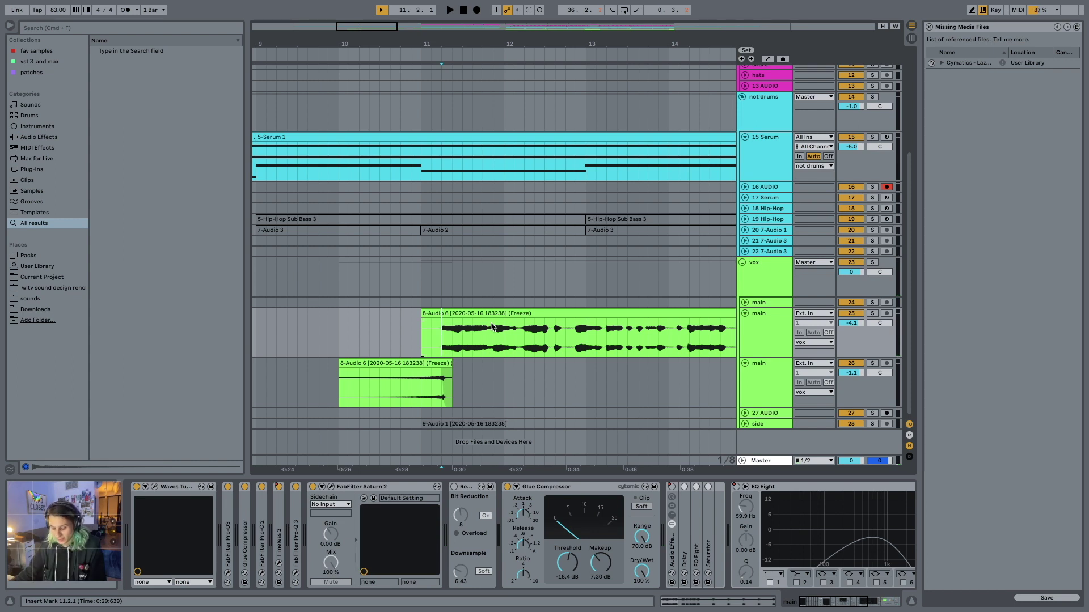
Unfold the main vocal's Timeless 2 device, view its plug-in window, and close and fold it again.
left_click(369, 487)
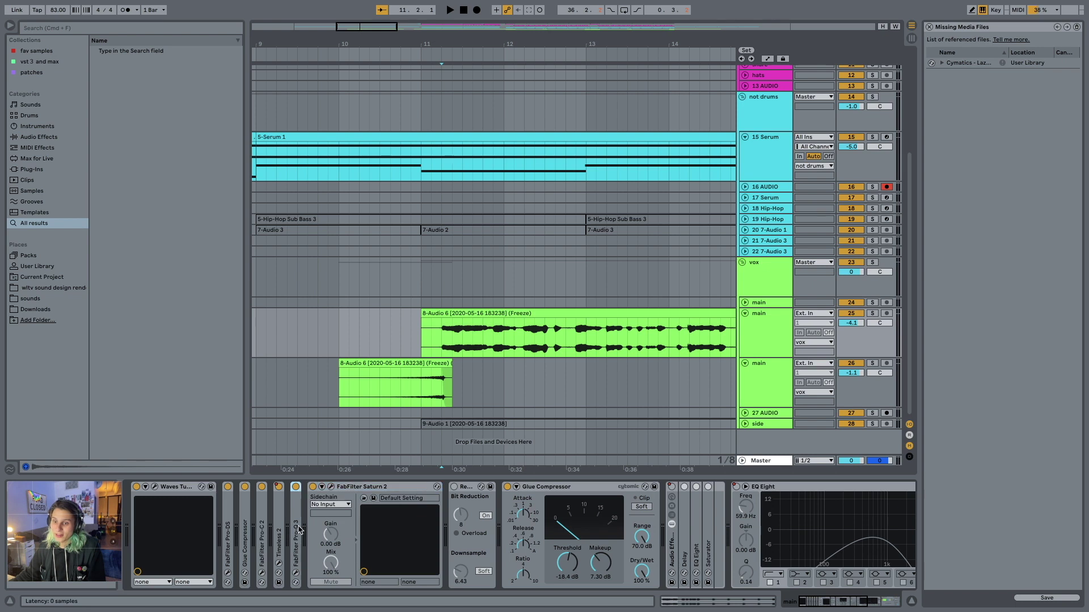
double_click(279, 525)
left_click(297, 487)
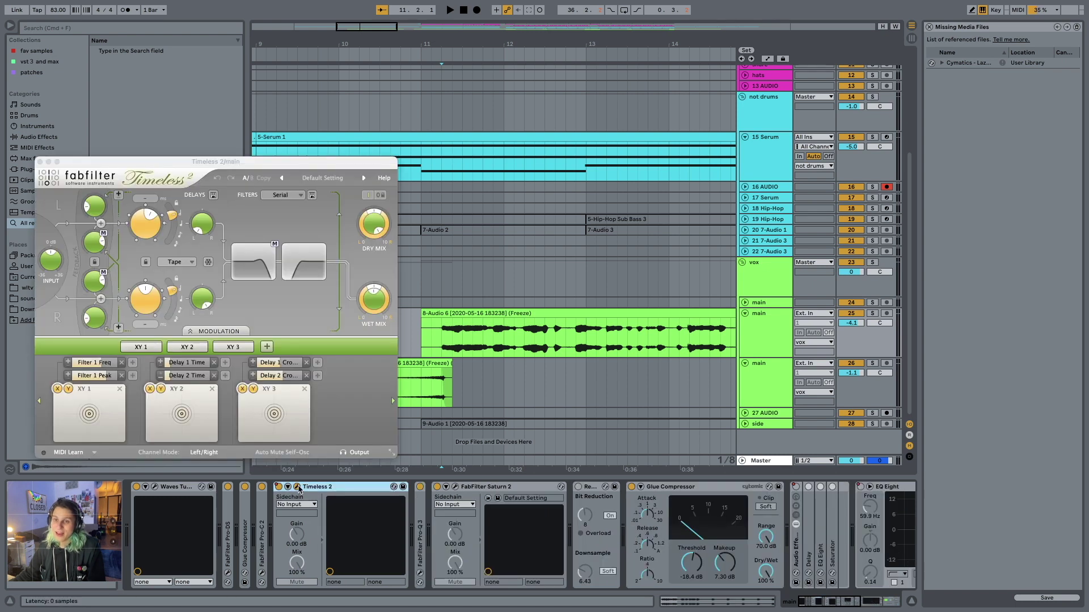
left_click(298, 489)
double_click(306, 487)
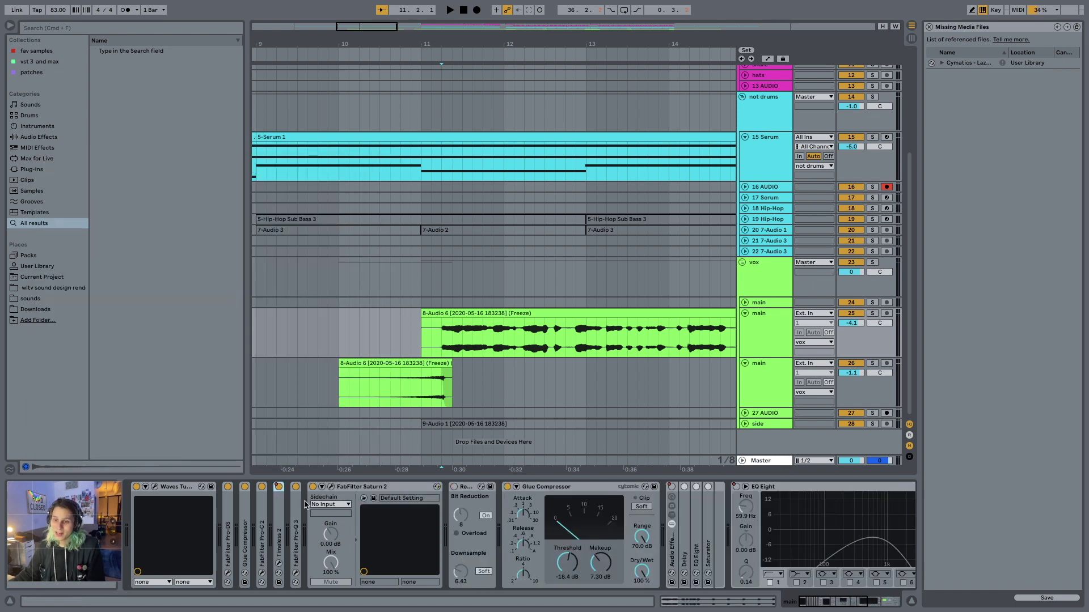
Select the main vocal's FabFilter Saturn 2, play the arrangement from 11.2.1, and unfold the Timeless 2 device.
left_click(357, 487)
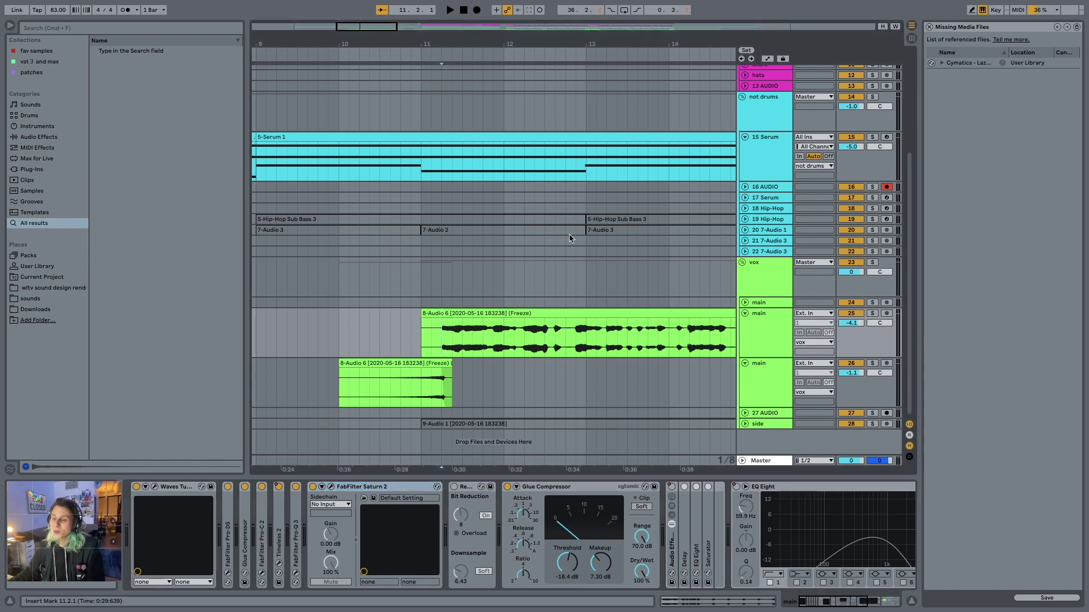
key("space")
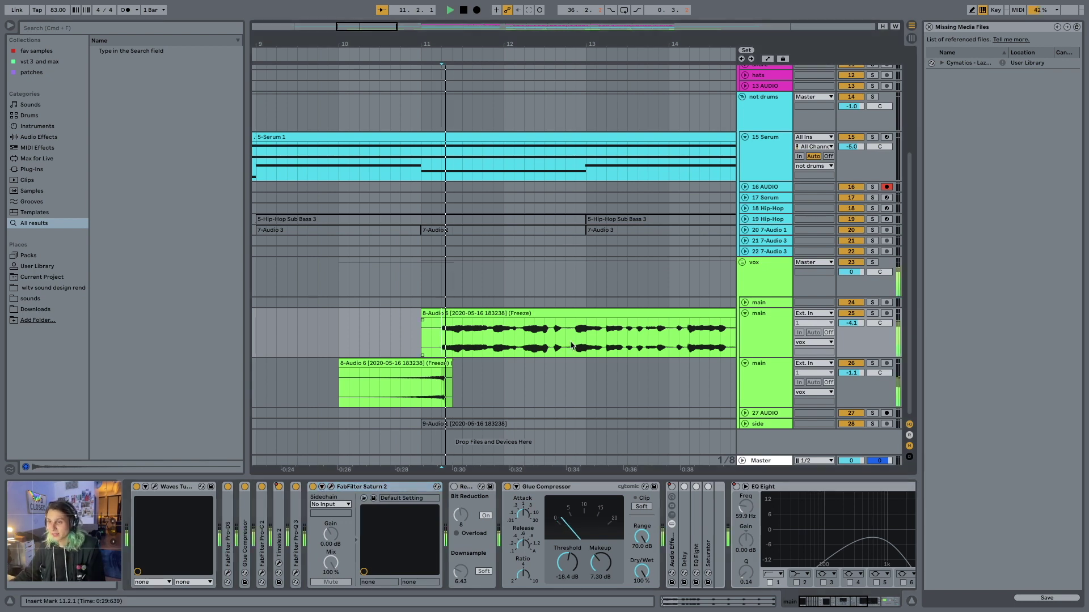
double_click(279, 525)
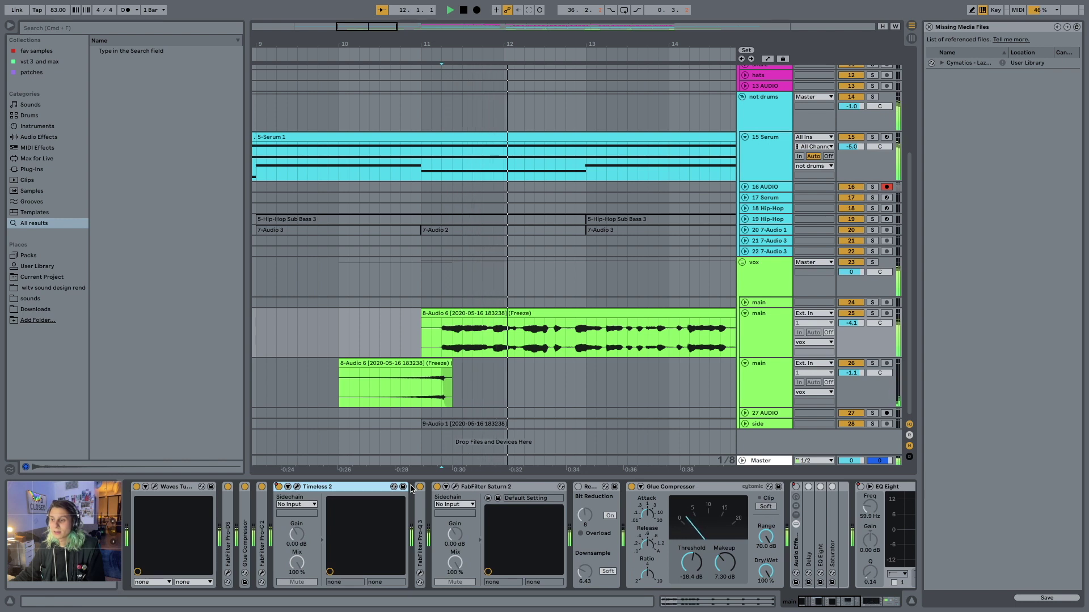
key("space")
Inspect the bit and dry chains of the audio effect rack at the end of the main vocal's device chain.
scroll(687, 518, "right", 10)
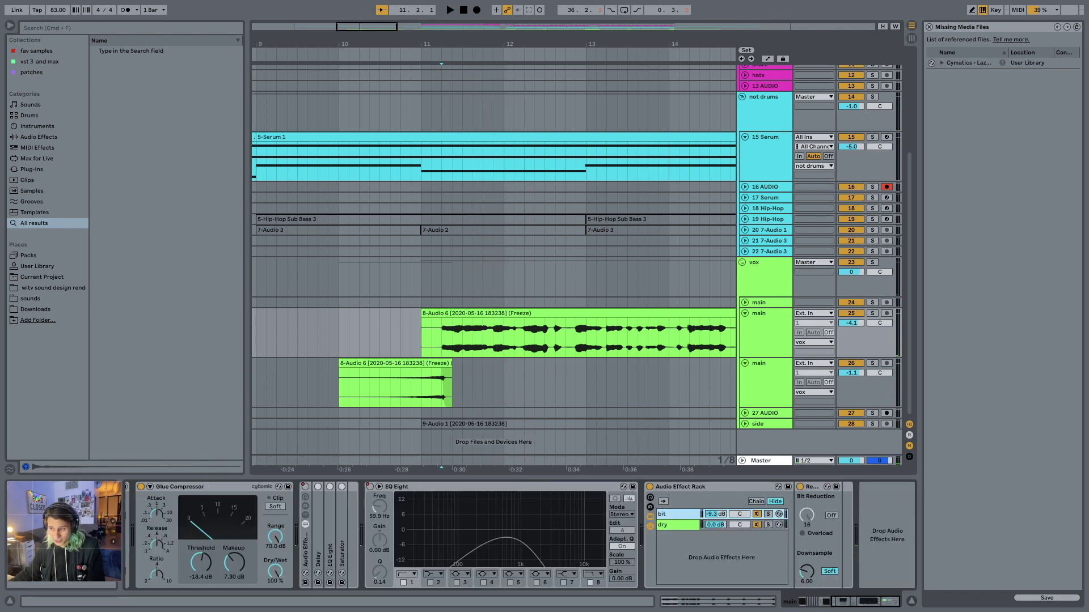
left_click(673, 488)
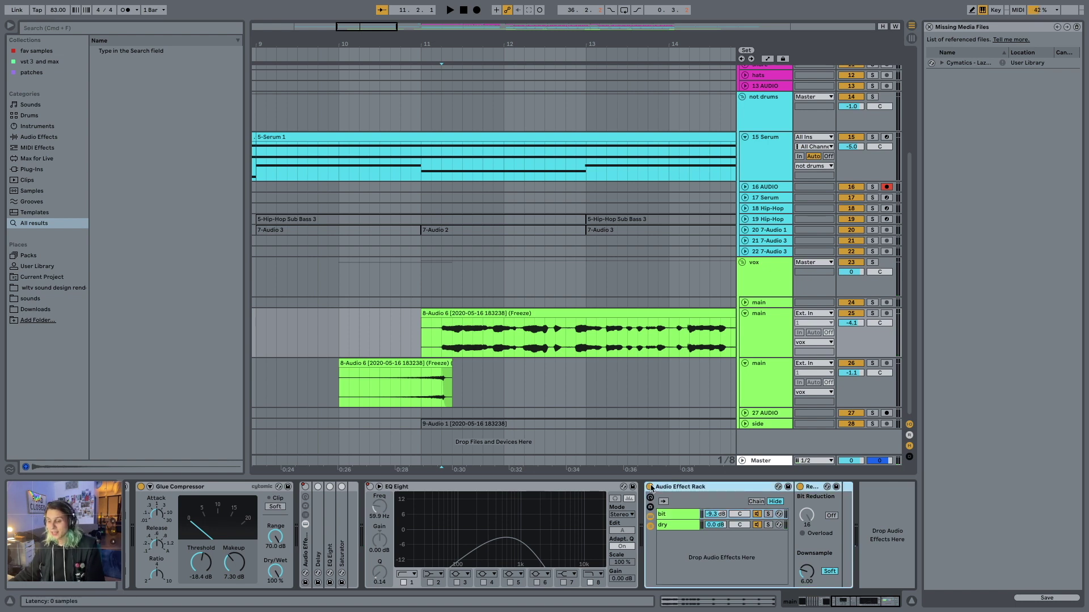
left_click(676, 515)
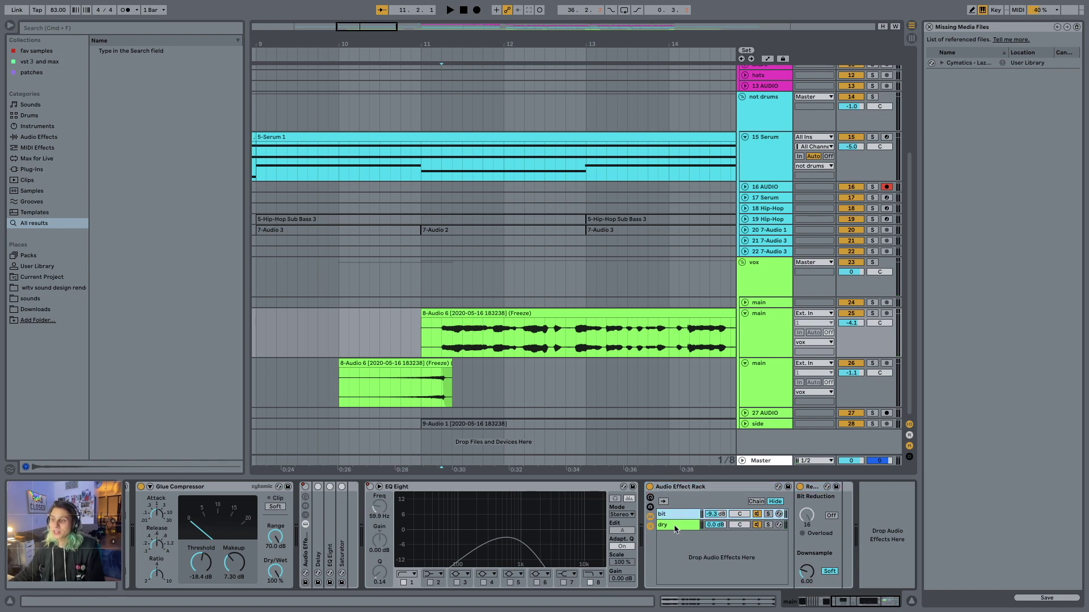
left_click(677, 527)
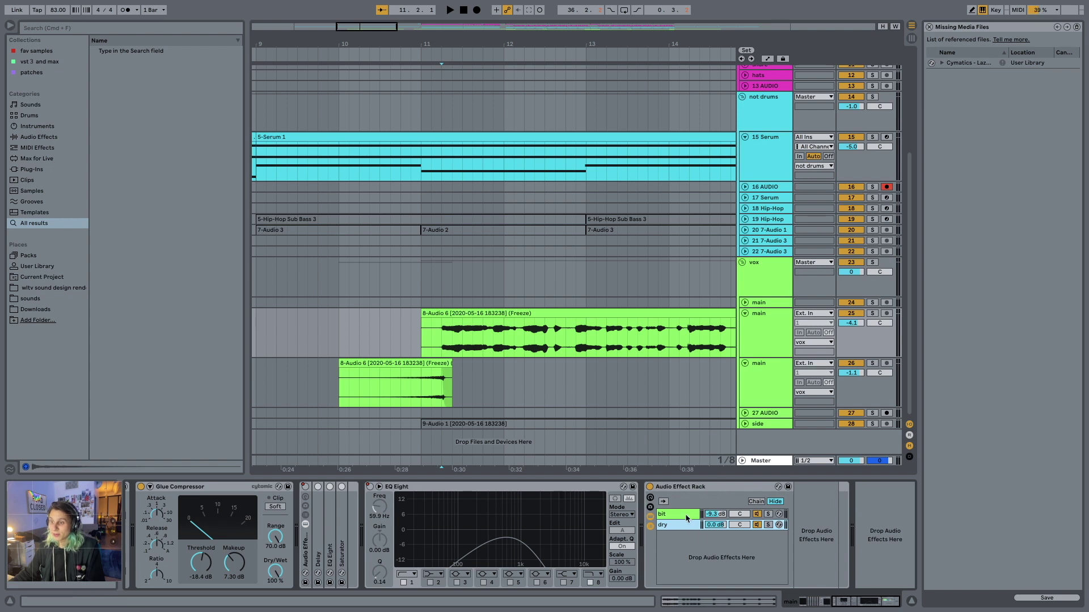
left_click(685, 513)
Search for "redux", add Redux after the audio effect rack to compare it with the rack's older version, and remove it.
key("super+f")
type("redux")
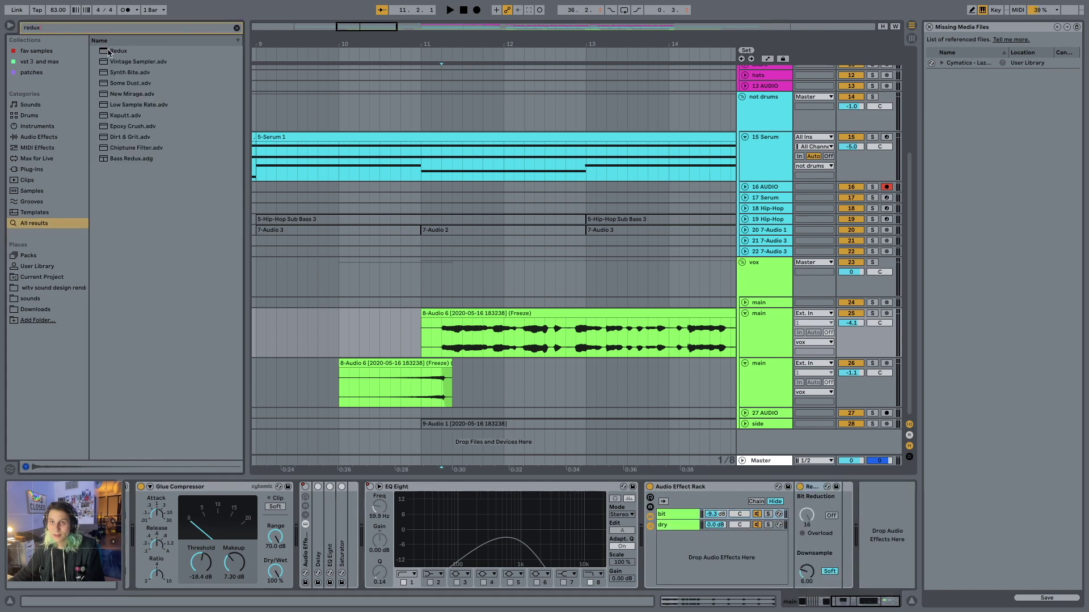
left_click_drag(109, 53, 872, 510)
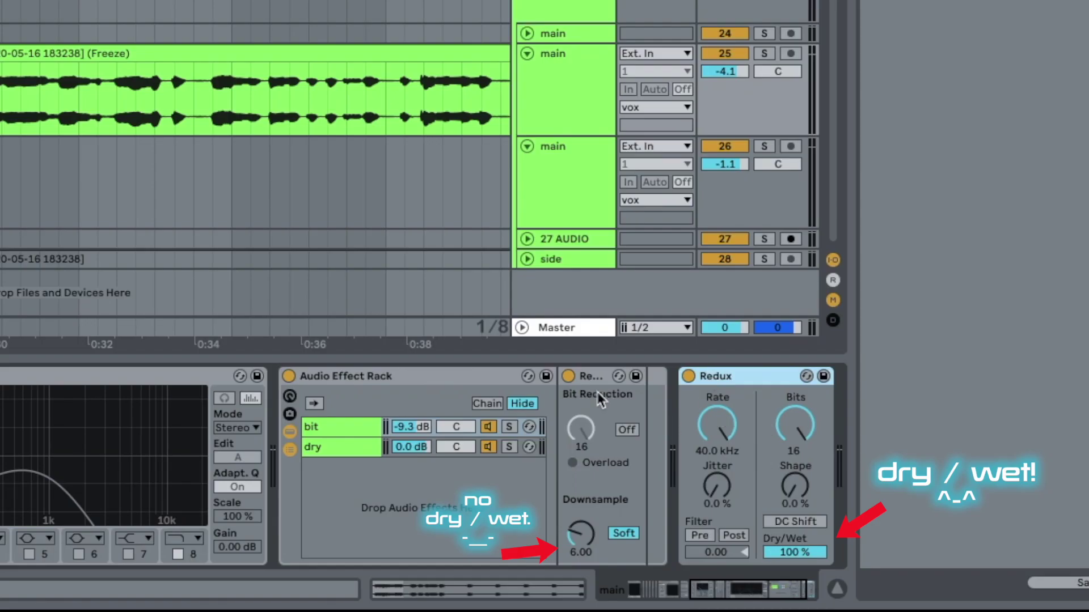
left_click(593, 375)
left_click(736, 380)
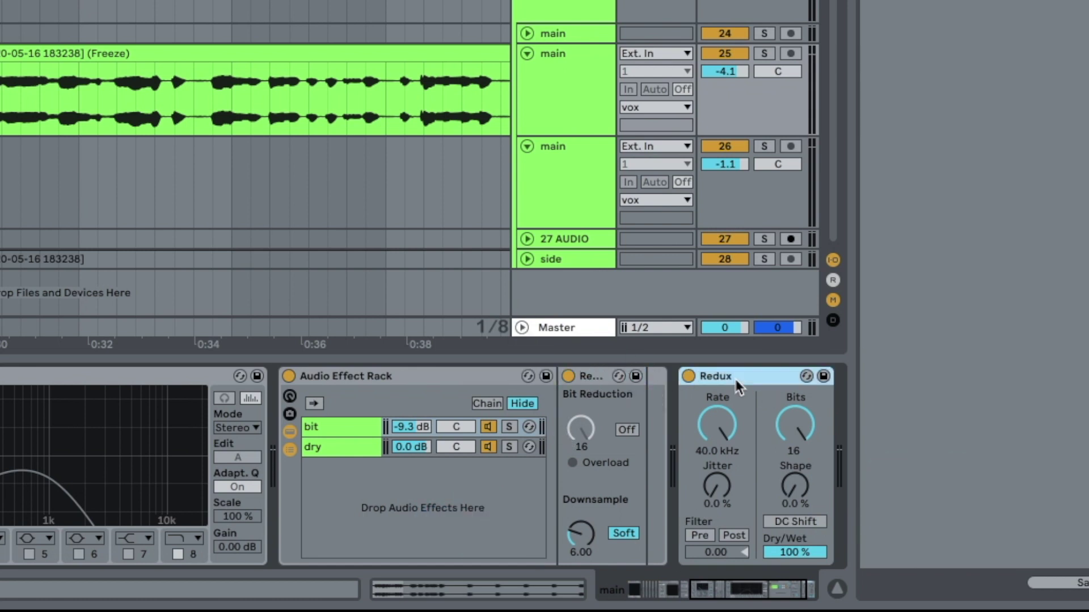
left_click_drag(736, 379, 328, 427)
Show and hide the rack's chain selector, compare the dry and bit chains, and select the bit chain's Redux.
left_click(331, 446)
left_click(334, 430)
left_click(489, 402)
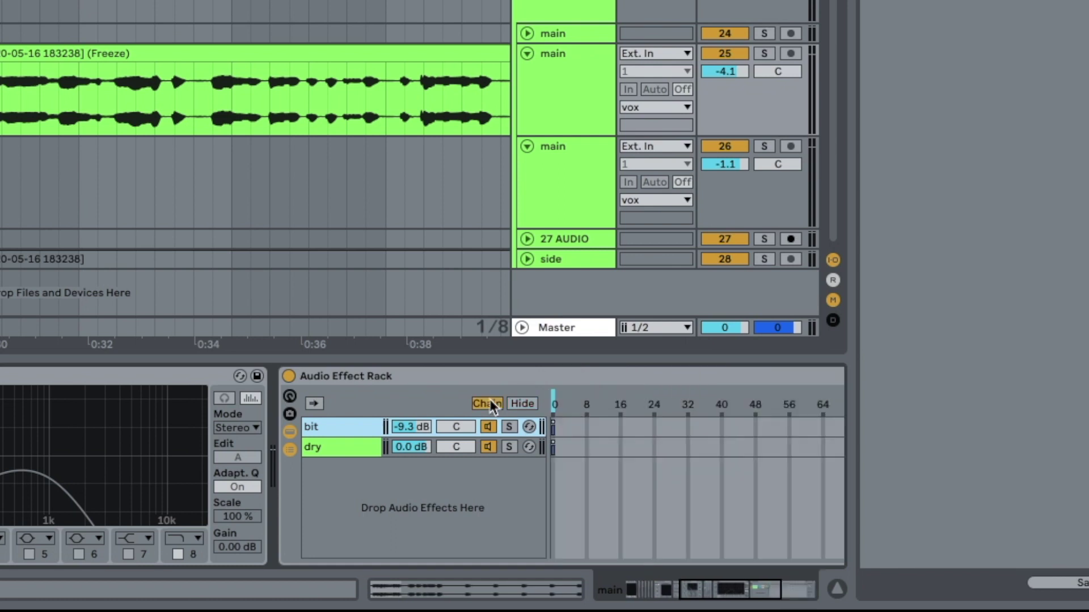
left_click(488, 402)
left_click(340, 447)
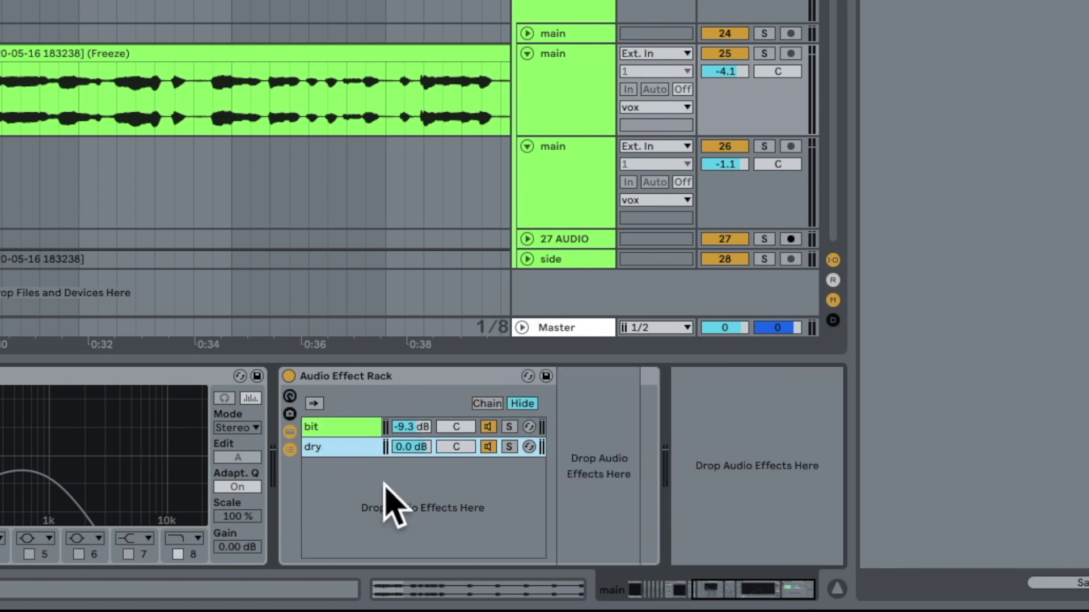
left_click(388, 426)
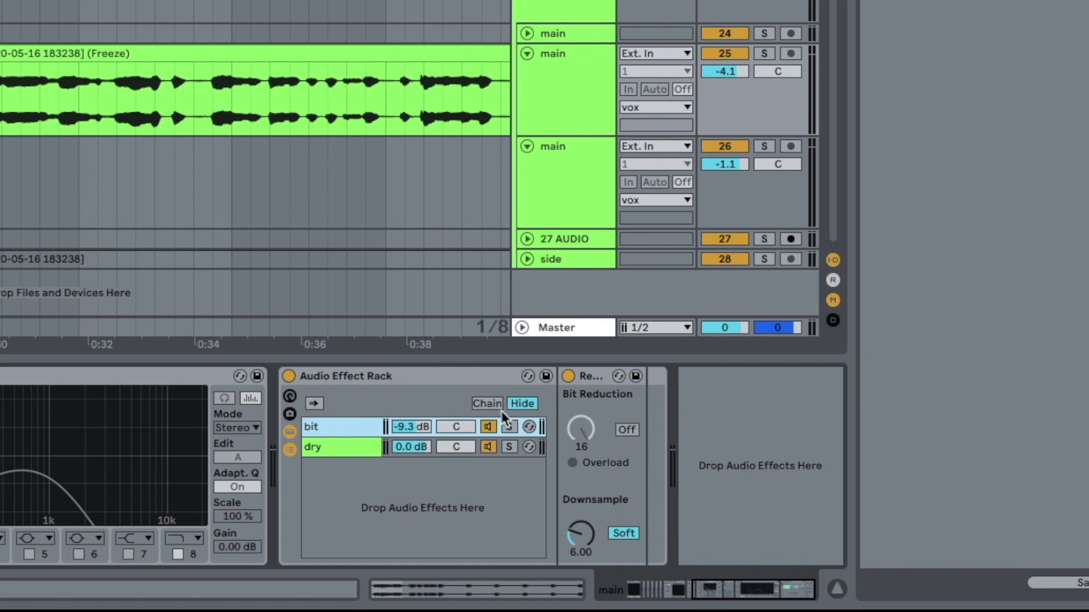
left_click(599, 376)
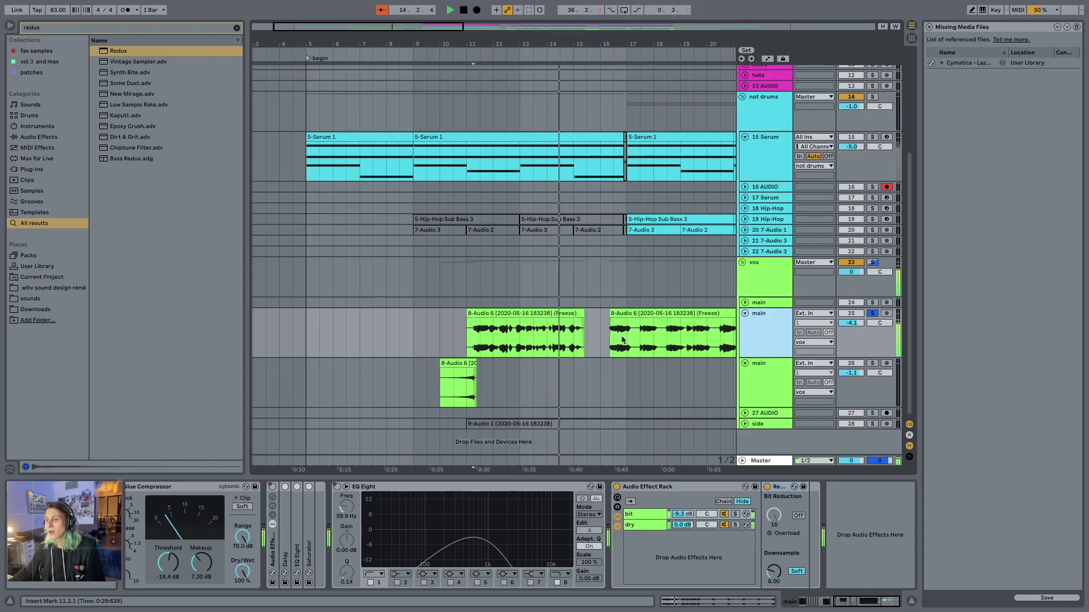
Listen to the soloed main vocal up to bar 16, review its device chain, and unsolo the track.
scroll(606, 336, "right", 1)
scroll(609, 337, "left", 1)
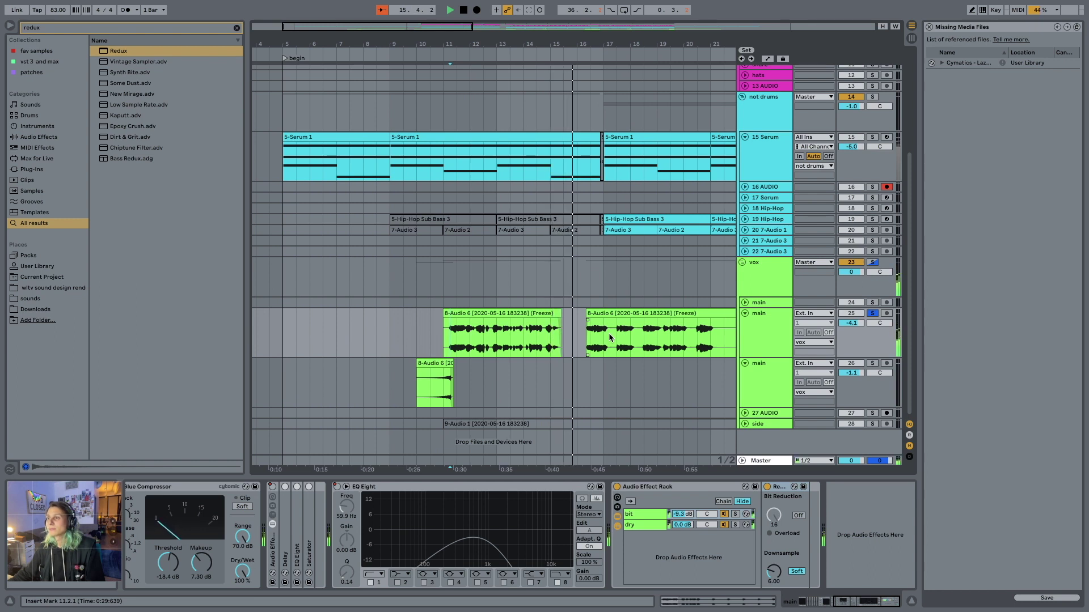
scroll(199, 491, "left", 6)
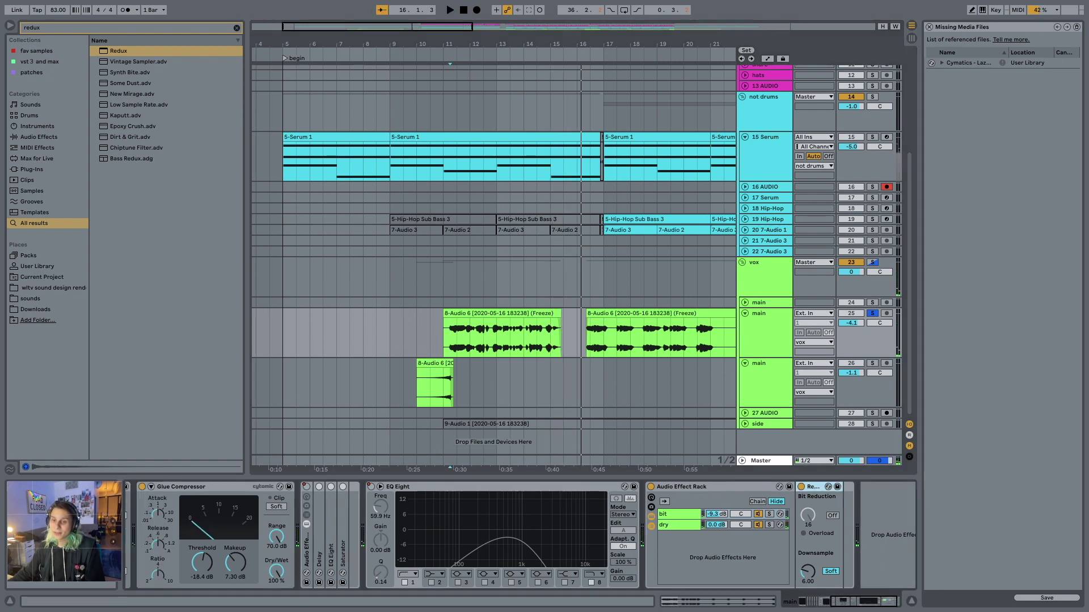
scroll(200, 491, "left", 2)
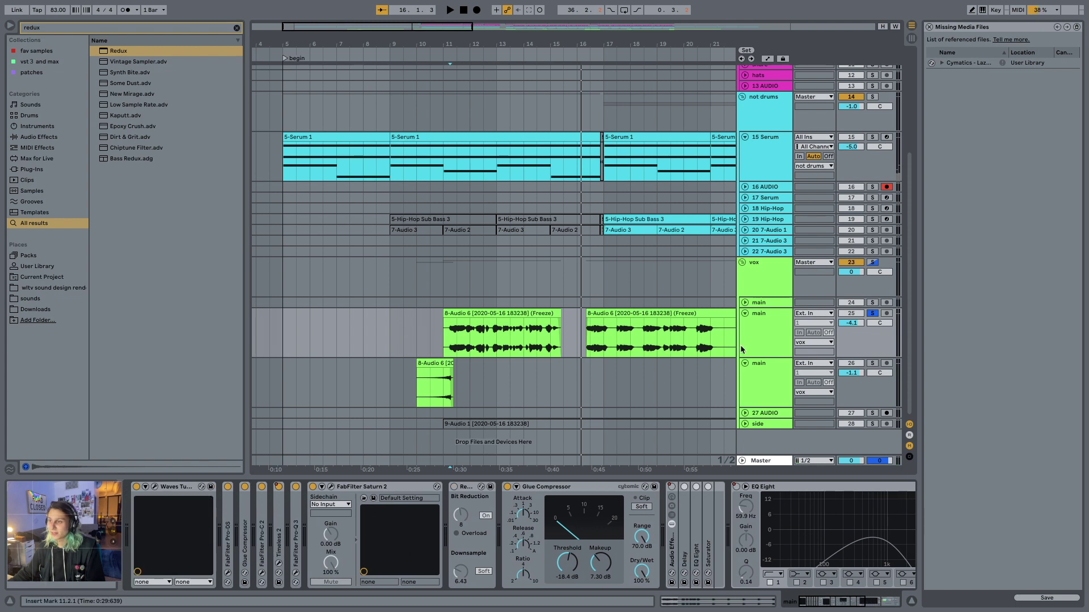
left_click(873, 313)
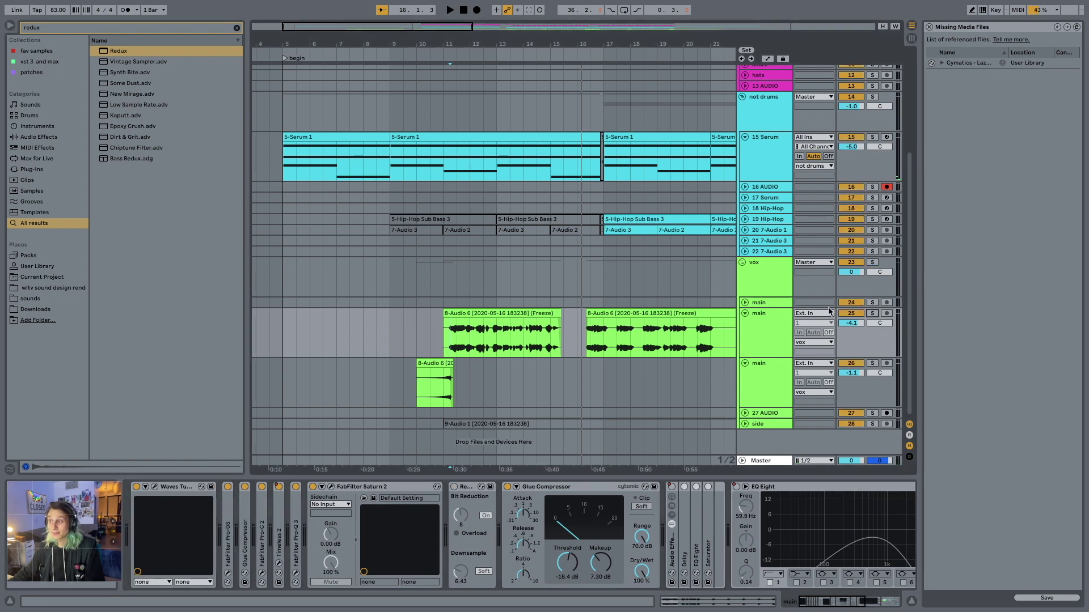
Select the second clip on the main vocal track and play the full mix from 16.2.2.
left_click(617, 153)
left_click(610, 220)
left_click(584, 314)
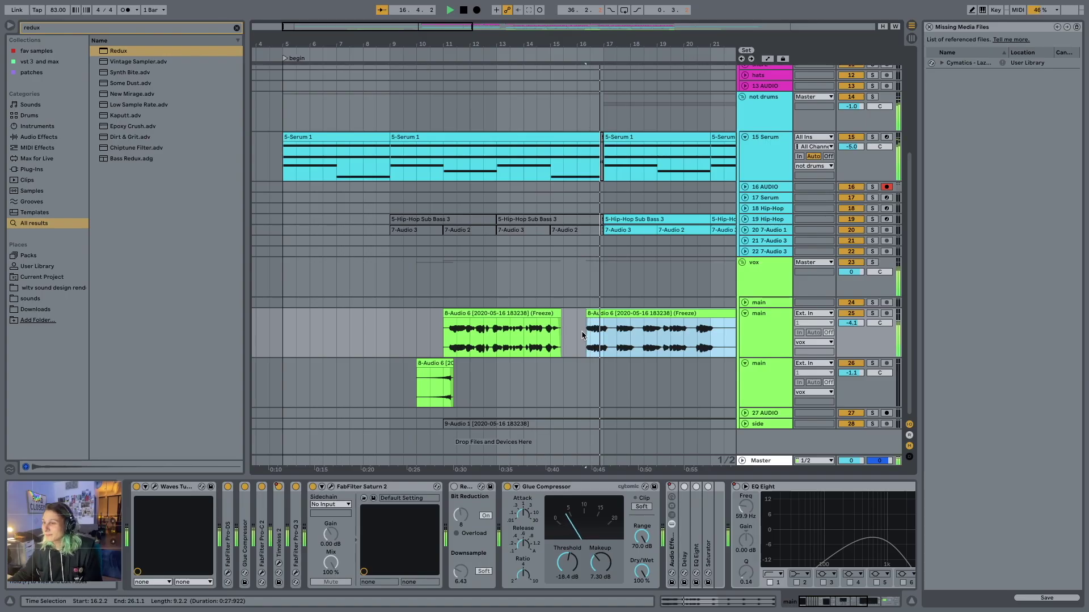
scroll(596, 340, "down", 3)
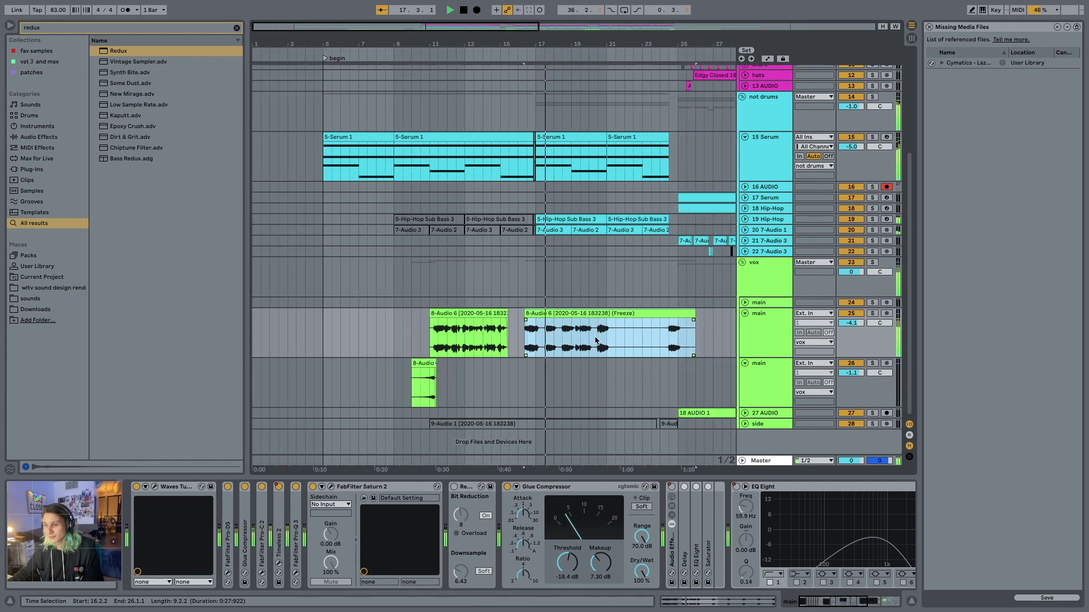
Play the gav kick in solo from 17.1.1, and widen the solo to the whole drums group.
scroll(590, 341, "up", 5)
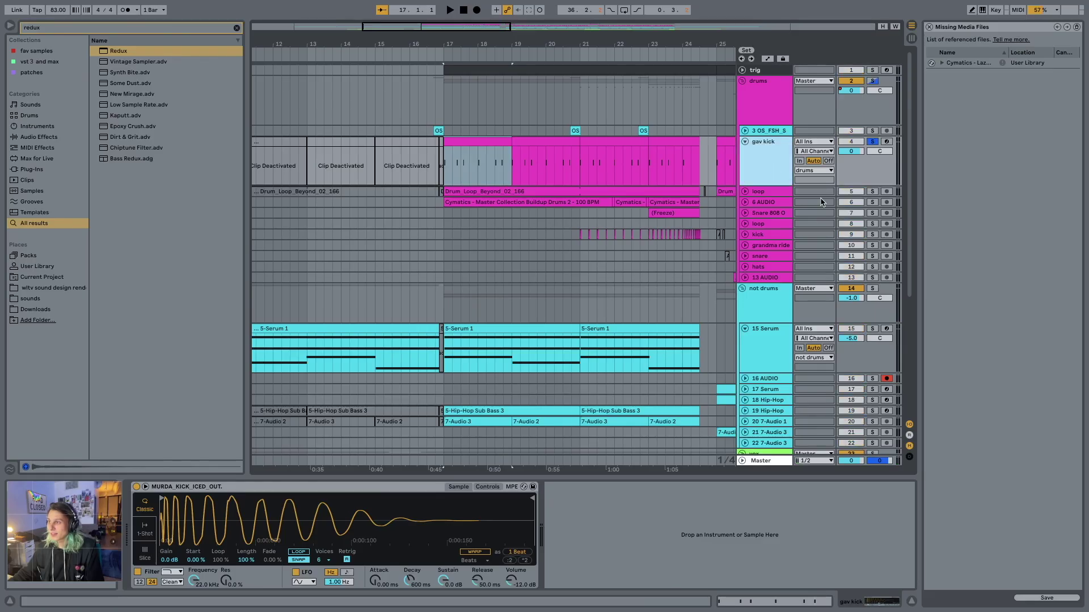
left_click(441, 142)
key("space")
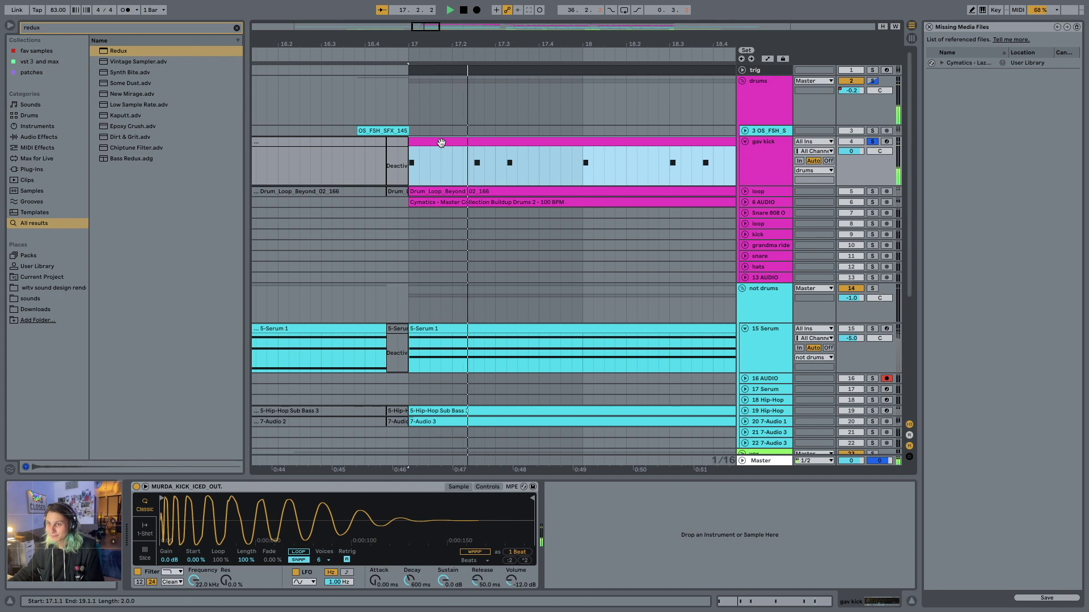
left_click(769, 90)
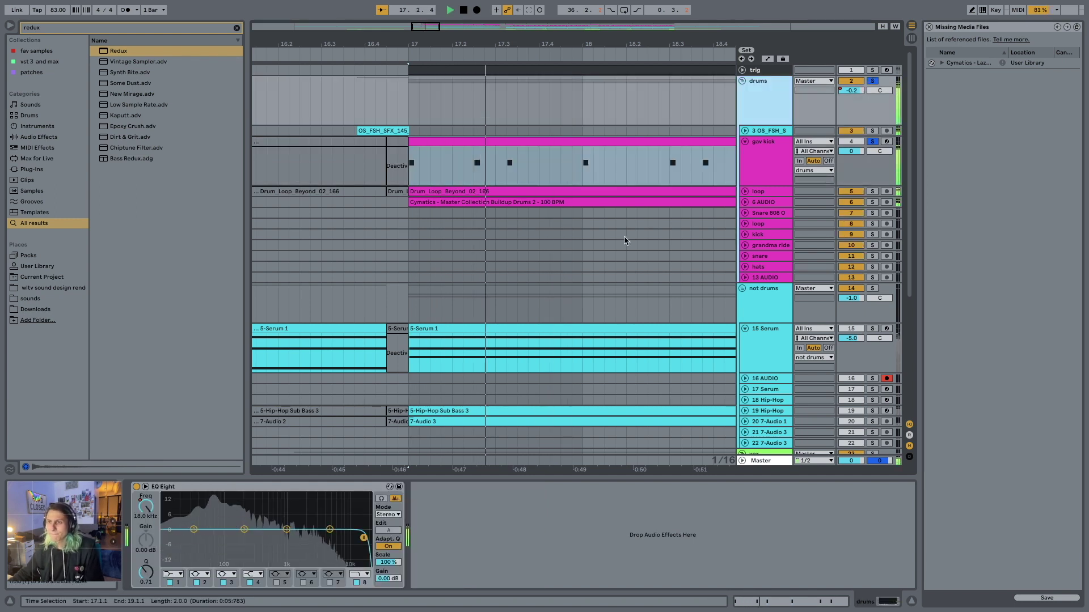
Place the insert marker at 19.1.1 on the gav kick track and continue auditioning the soloed drums.
scroll(649, 233, "down", 5)
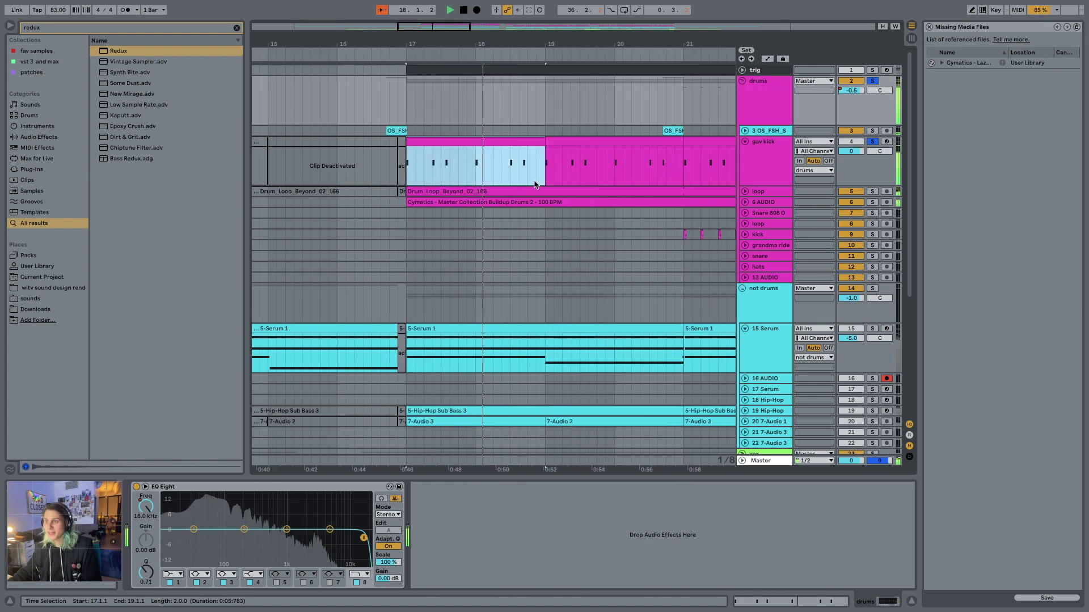
left_click(543, 176)
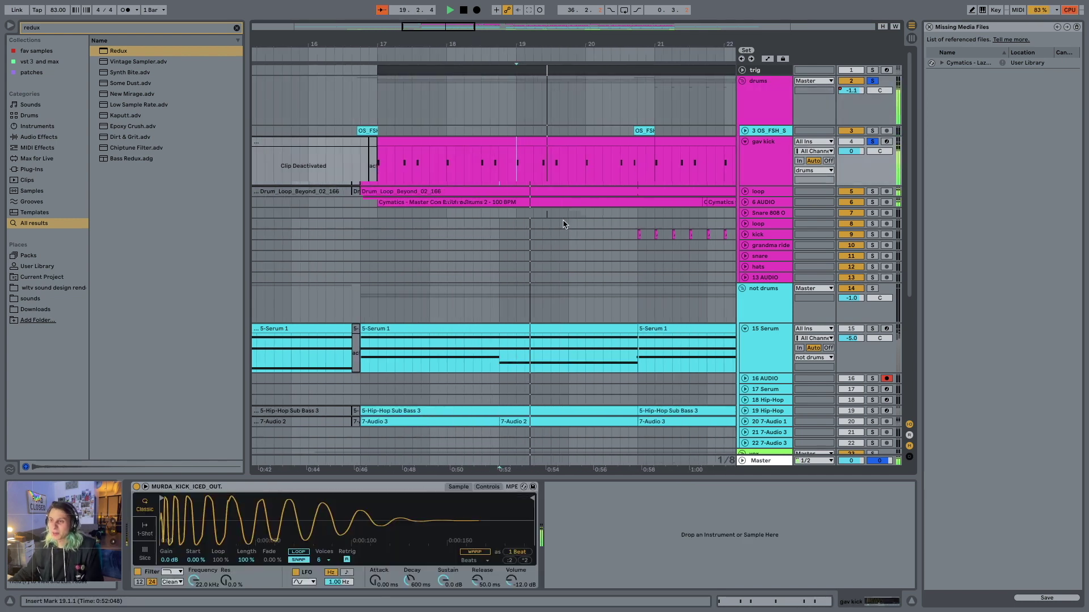
left_click(526, 166)
left_click(531, 167)
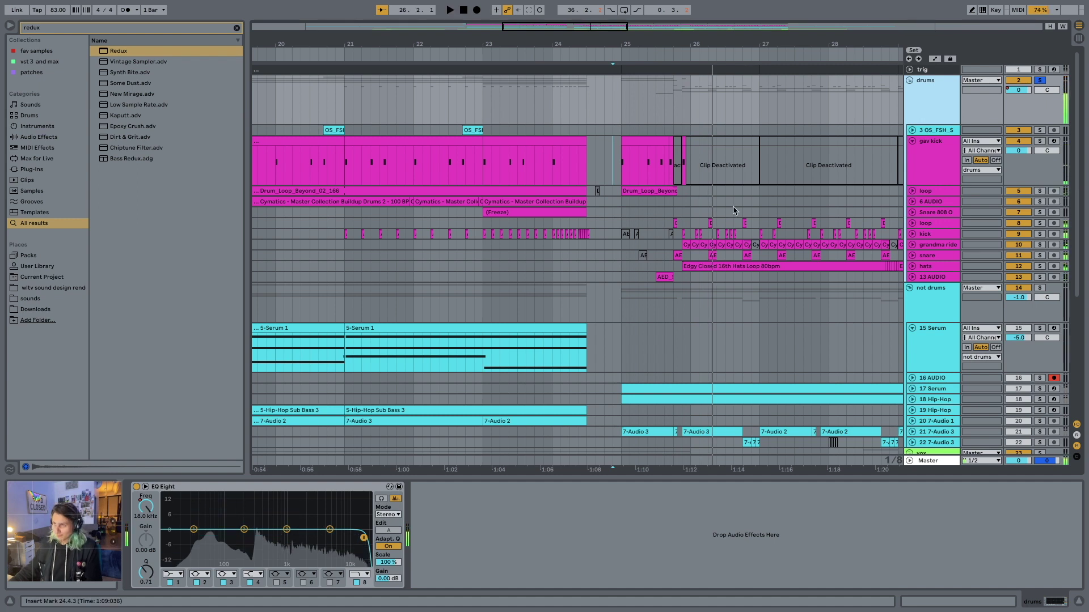
Unsolo the drums group, select 25.4.1 to 25.4.3 on the snare track, and audition the snare hits.
key("s")
left_click(679, 253)
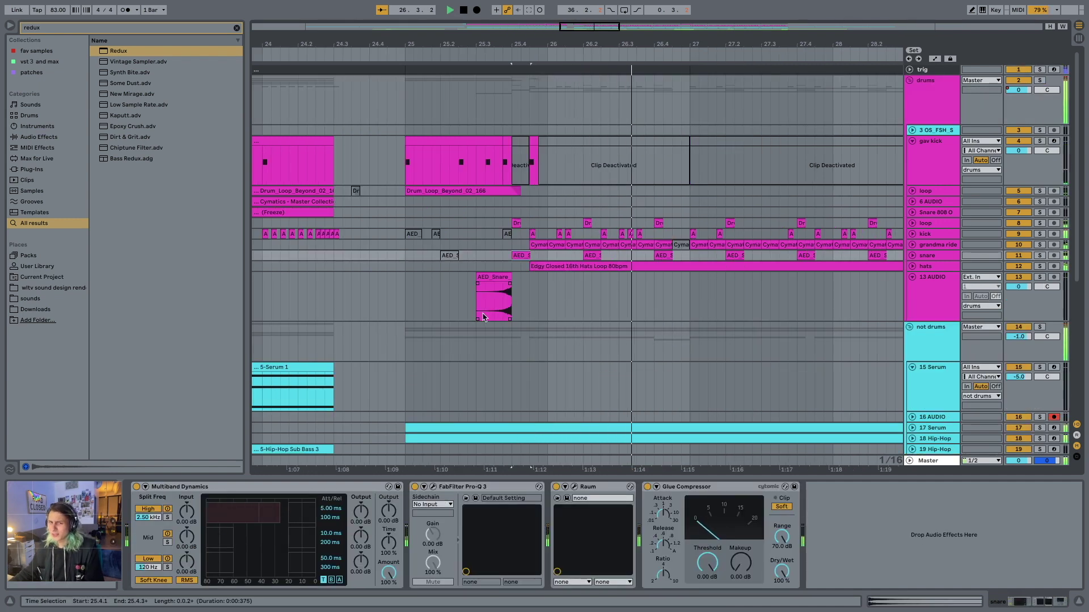
scroll(491, 317, "down", 5)
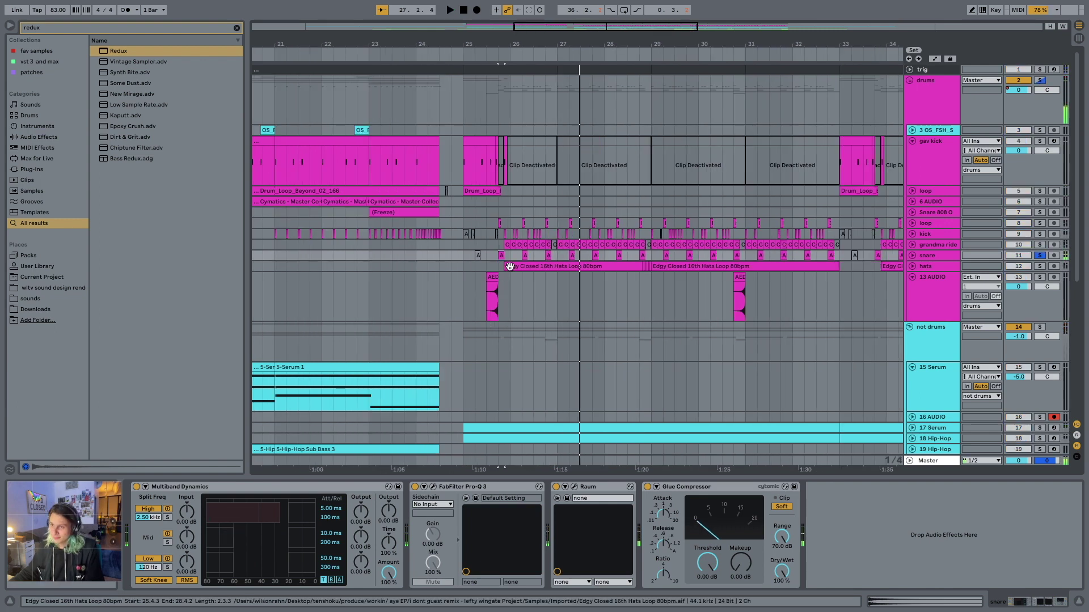
Unfold the 21 7-Audio 3 track in the not drums group and place the insert marker at 25.4.1.
scroll(510, 289, "down", 5)
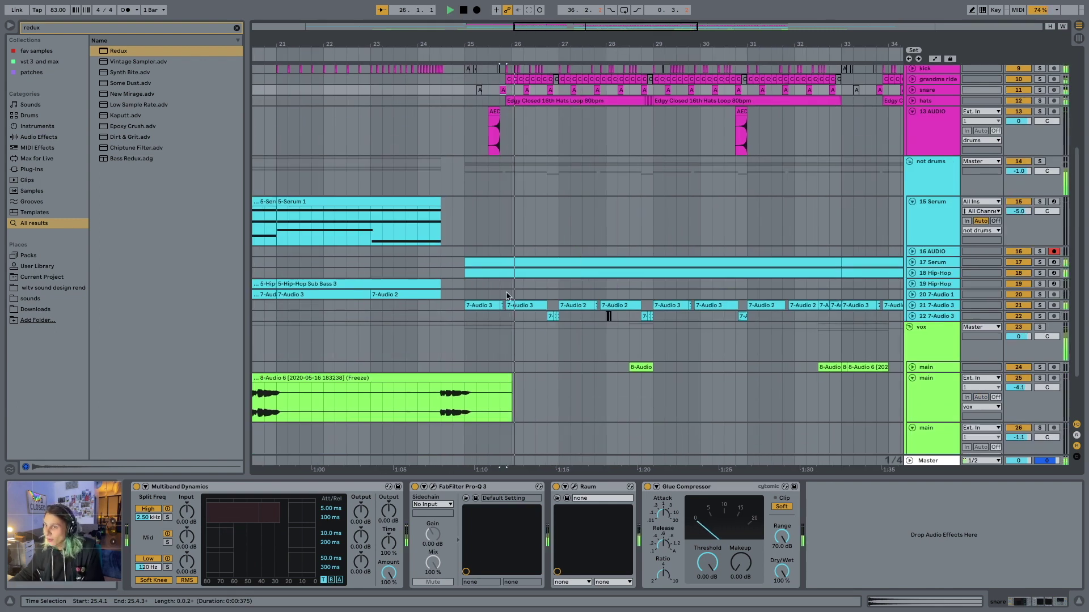
left_click(912, 306)
left_click(504, 335)
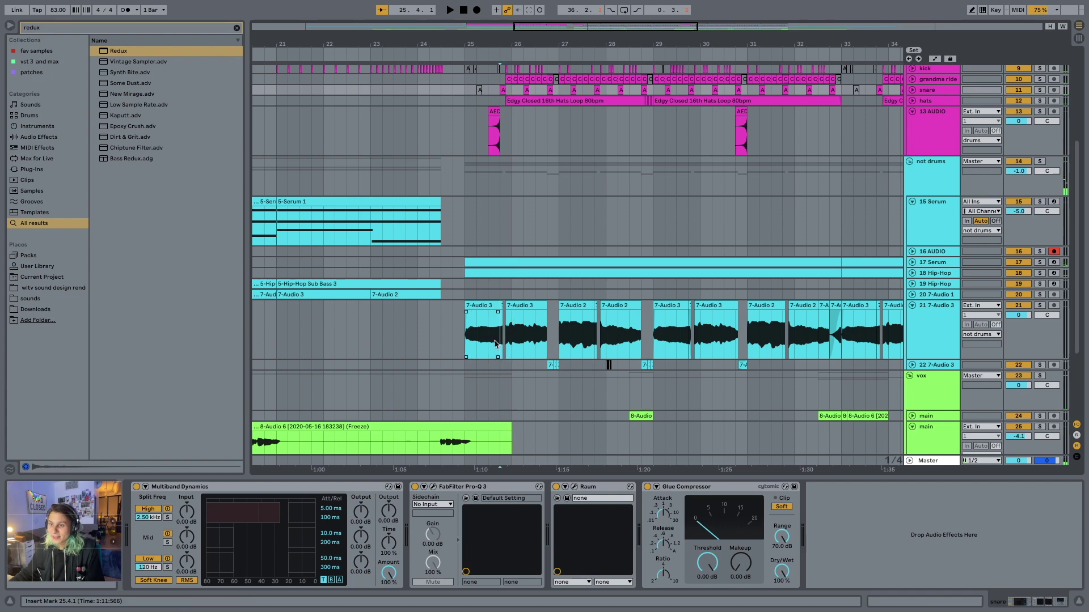
Select the short 7-Audio 3 clip section at 25.4 and play track 21 in solo.
scroll(506, 335, "up", 8)
left_click(445, 300)
key("space")
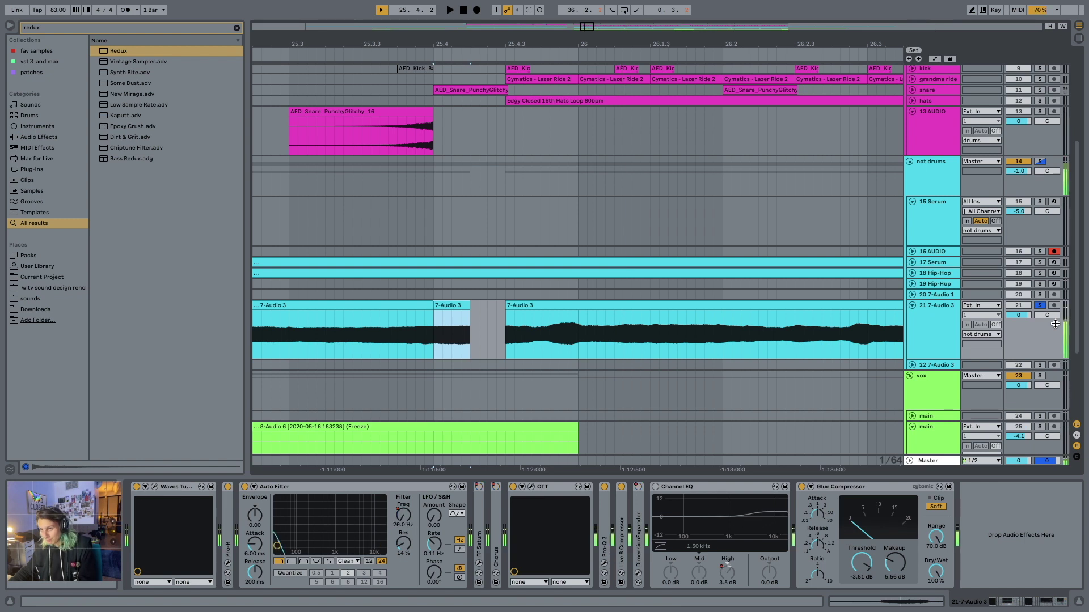
left_click(1038, 305)
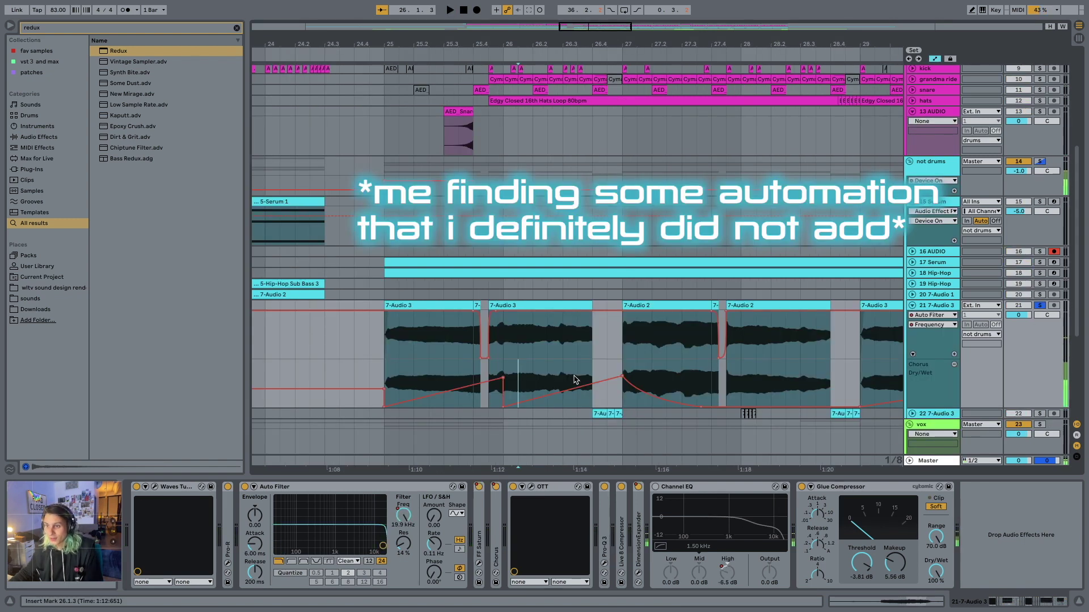
Stop the soloed playback, select 27.1.1 to 27.3.1 on track 21, and place the insert marker at 27.1.1.
key("space")
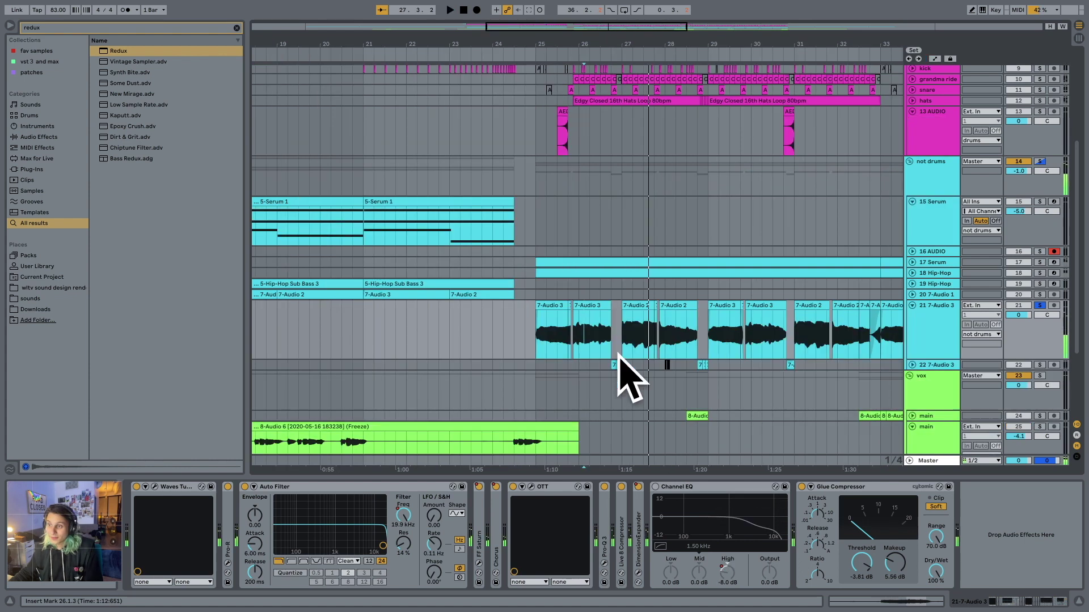
left_click_drag(620, 369, 639, 350)
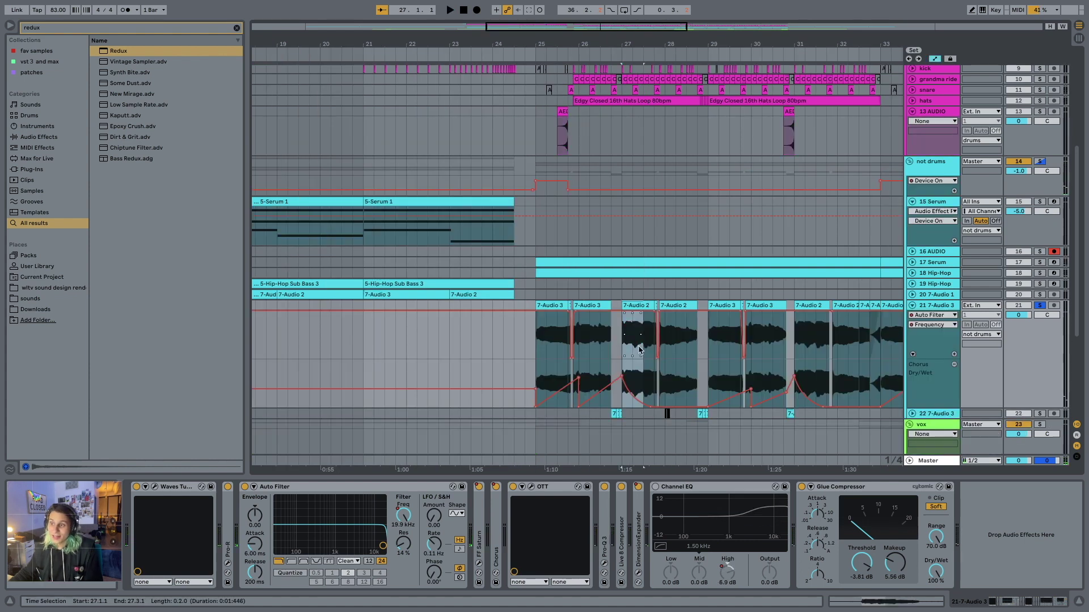
left_click(626, 352)
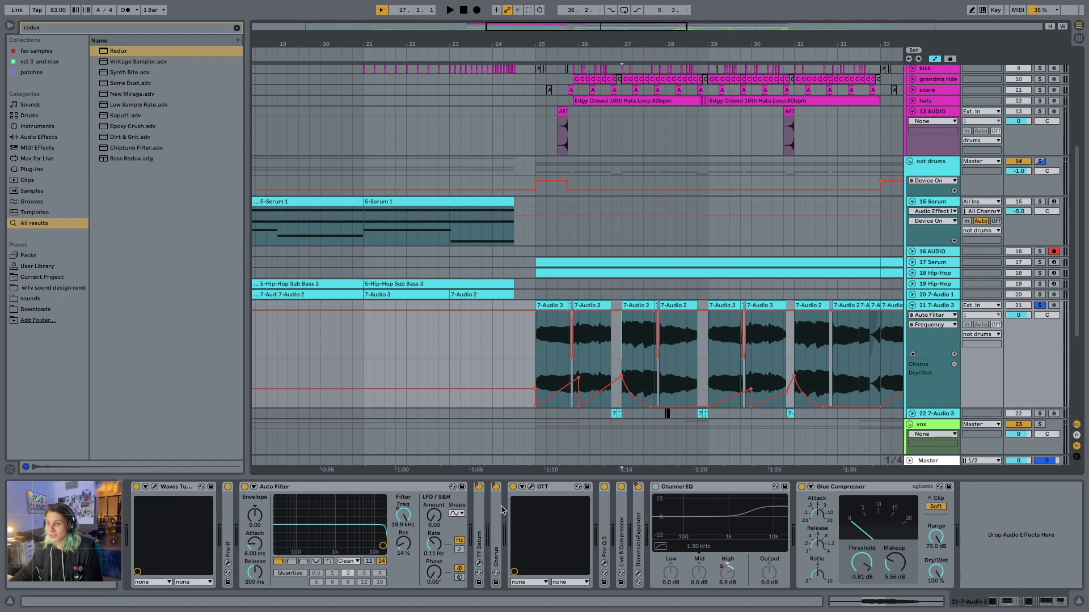
Select a range of clips on the 21 7-Audio 3 track from about bar 25 to bar 30, and unfold the 17 Serum track.
left_click_drag(528, 348, 778, 355)
left_click(772, 357)
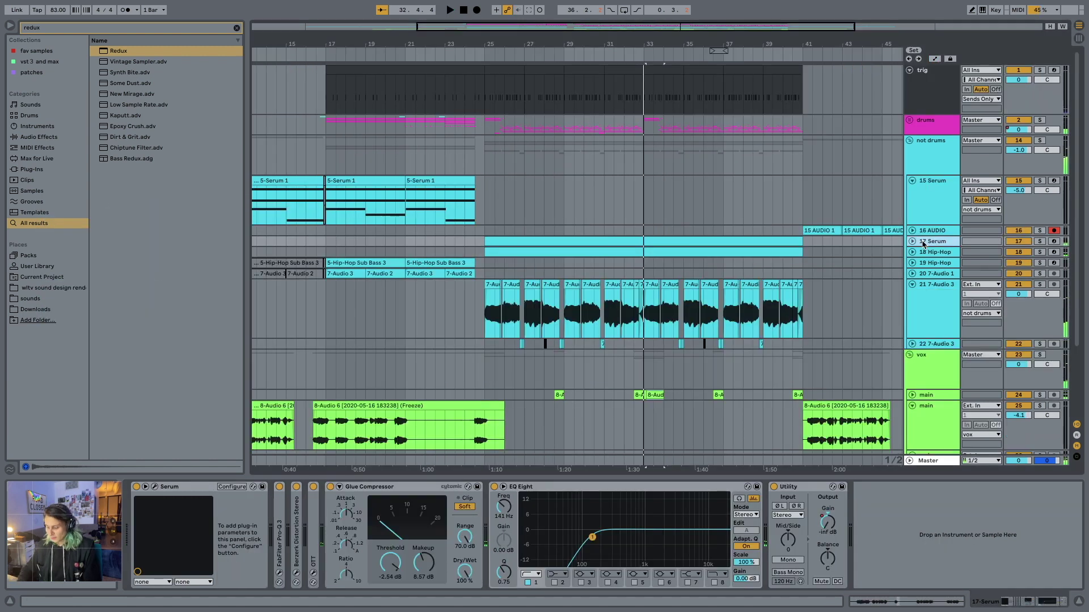
left_click(912, 241)
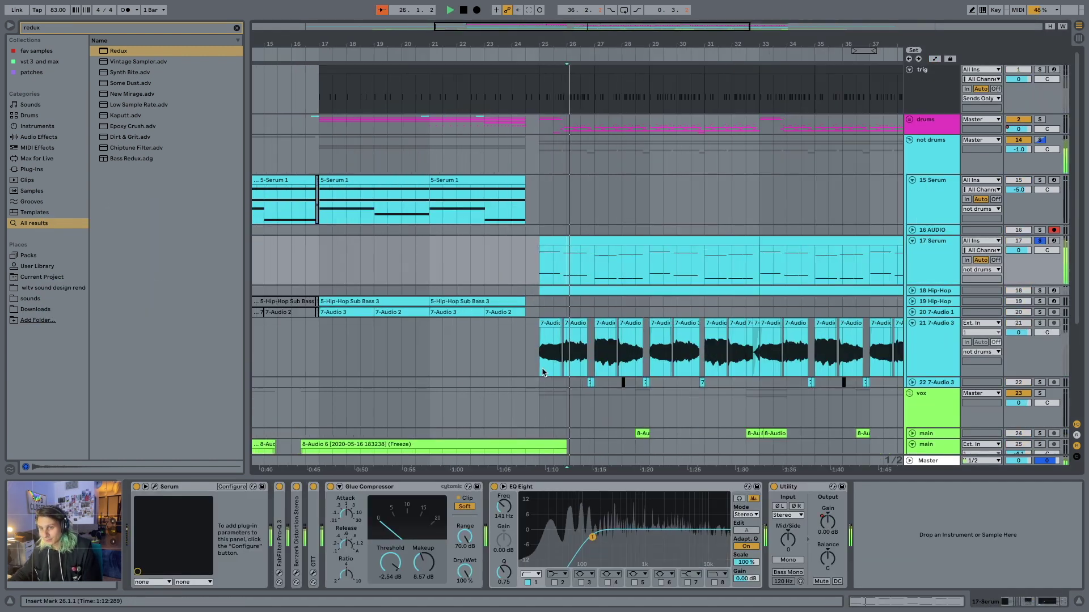
Switch off the effects after Serum on the 17 Serum track and audition the dry sound, with the insert marker at 27.1.1.
left_click(405, 489)
key("0")
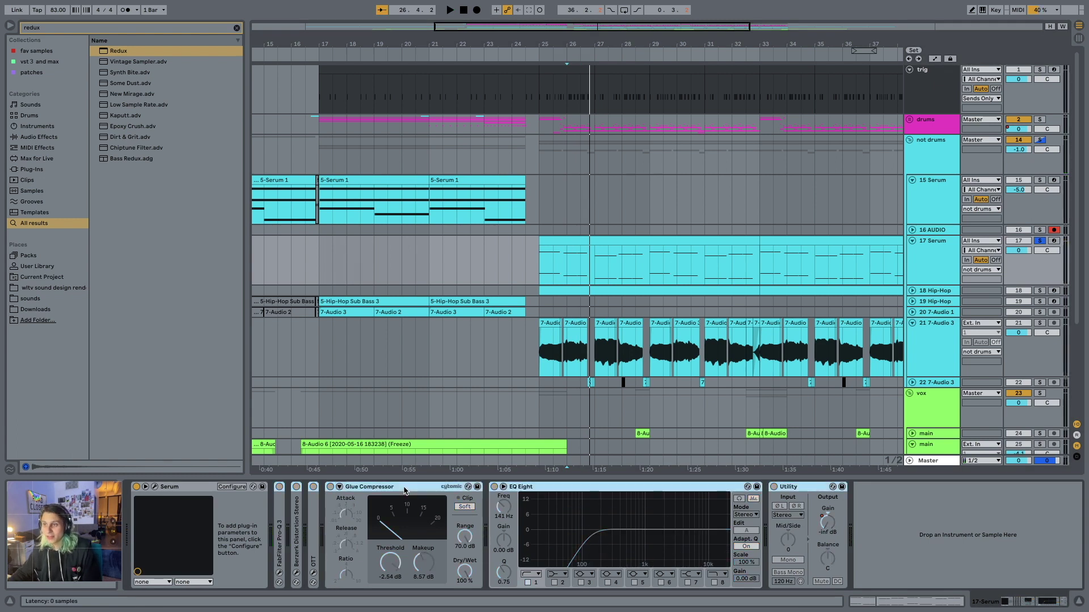
key("space")
left_click(594, 261)
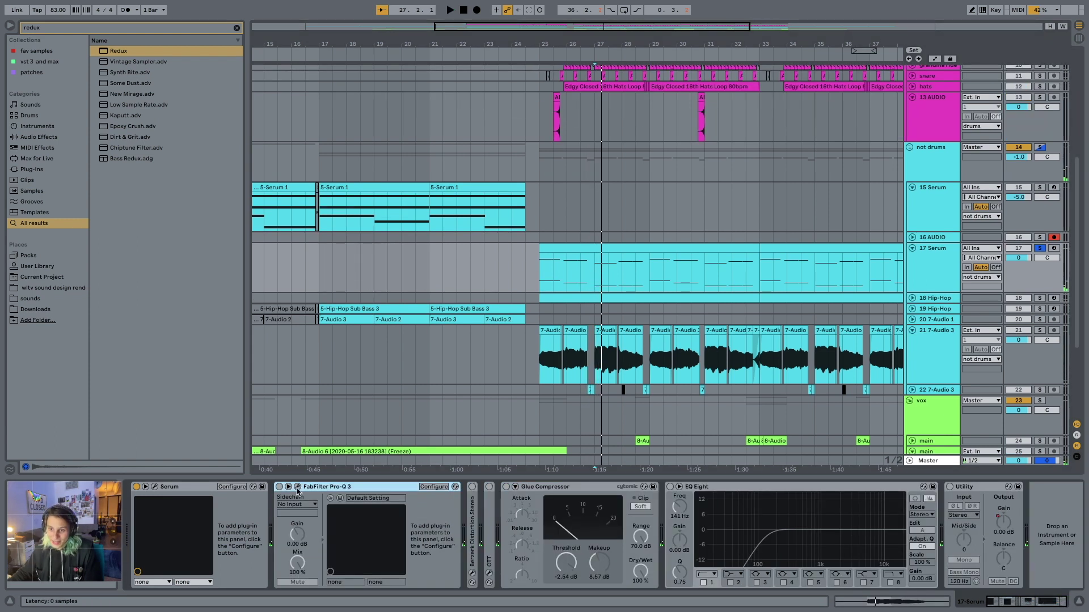
Turn on FabFilter Pro-Q 3 on the 17 Serum track, inspect its lower EQ cut, and close the plug-in window.
left_click(279, 487)
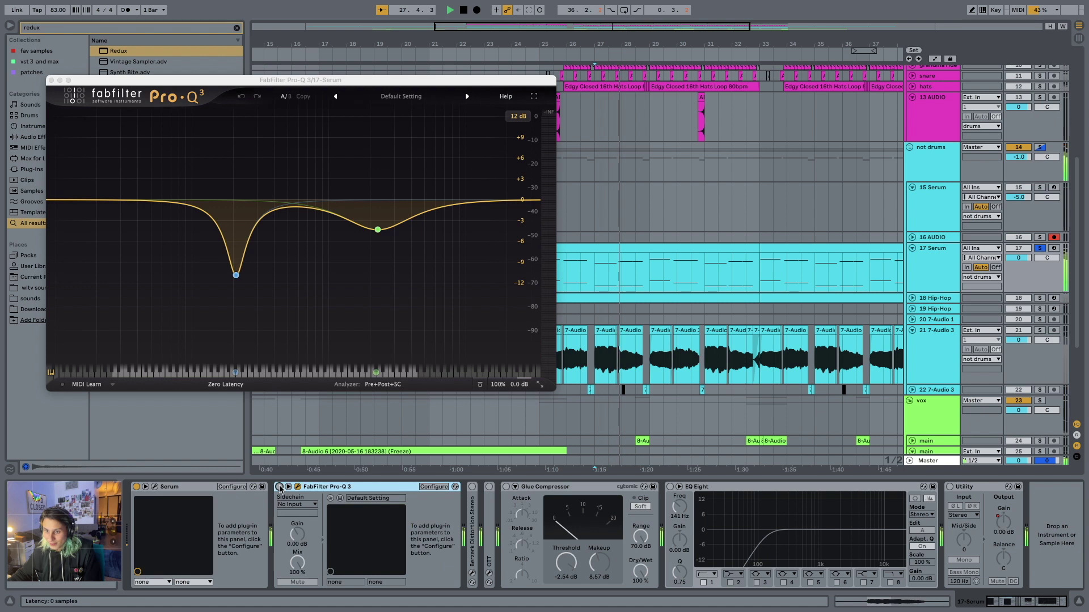
mouse_move(221, 280)
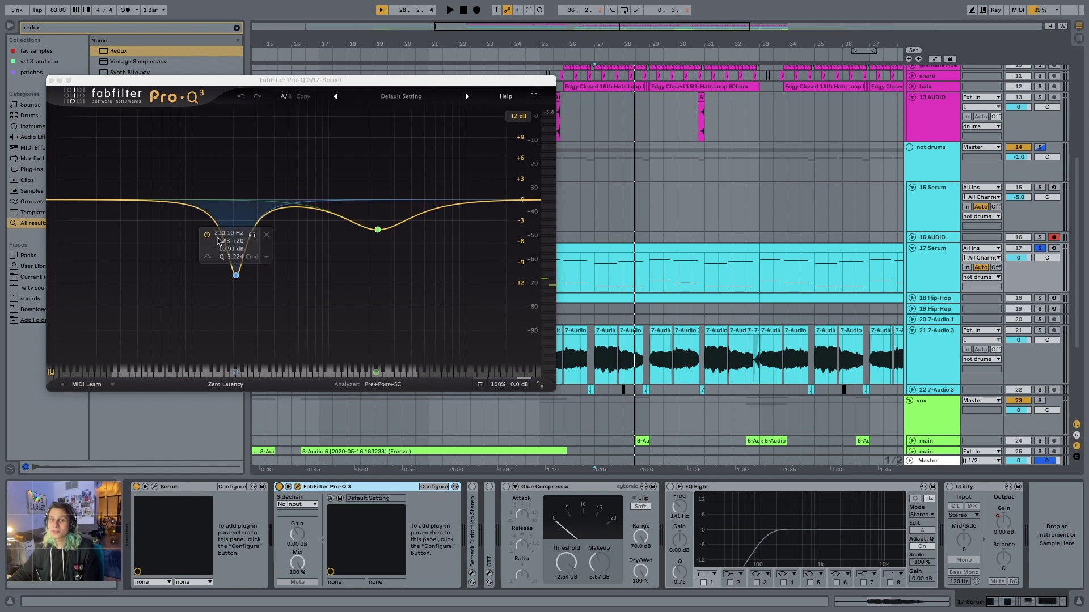
left_click(298, 487)
Show the Berzerk Distortion Stereo plug-in window, audition the soloed 17 Serum track through it, and close the window.
double_click(474, 499)
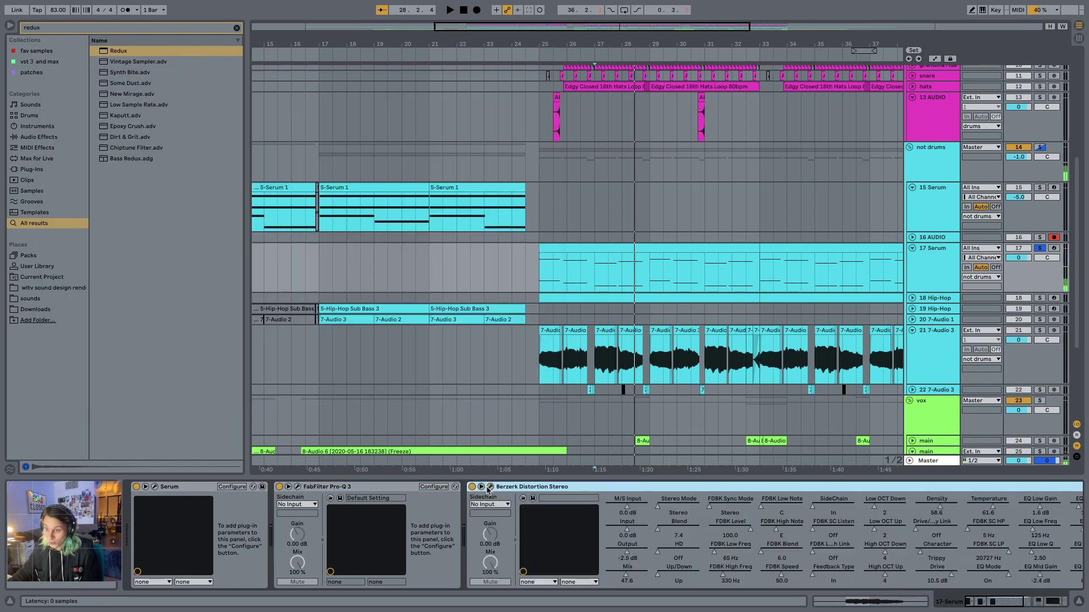
left_click(489, 487)
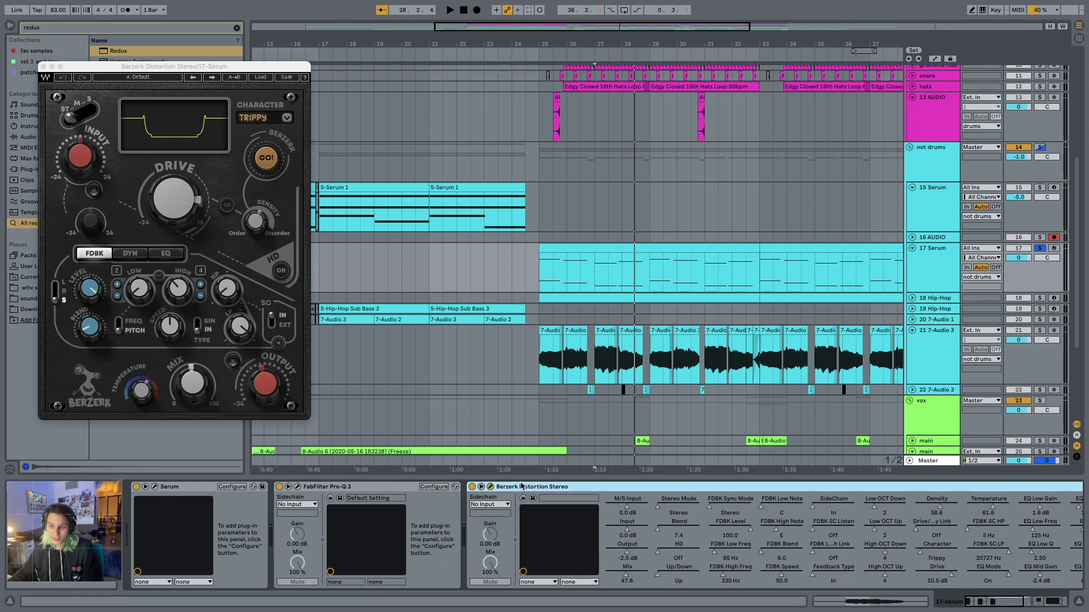
key("space")
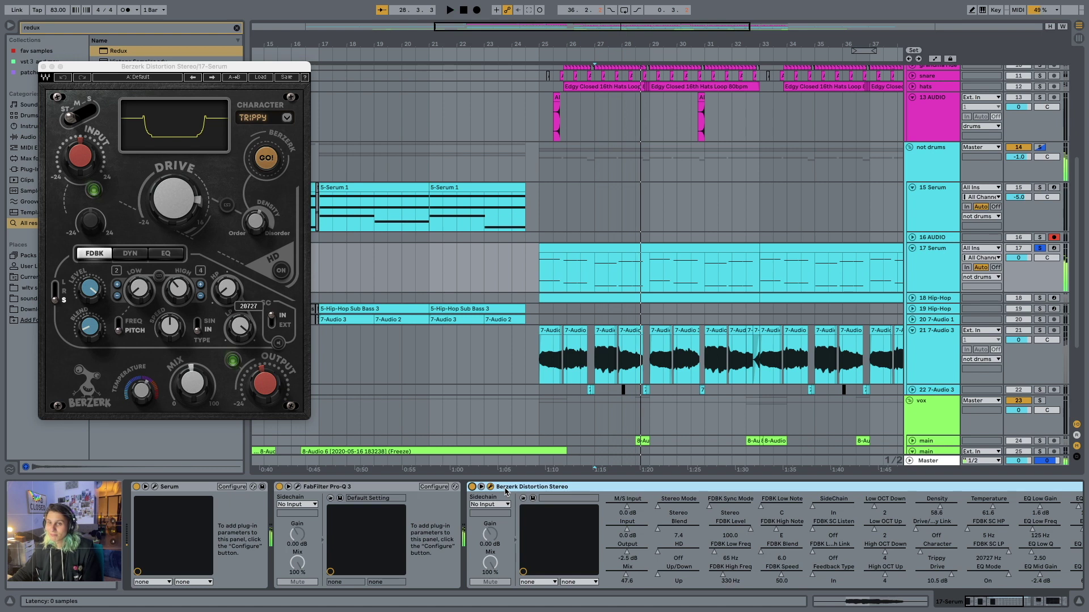
left_click(491, 486)
Turn on OTT on the 17 Serum track with its plug-in window shown over the arrangement, and audition the result.
double_click(515, 488)
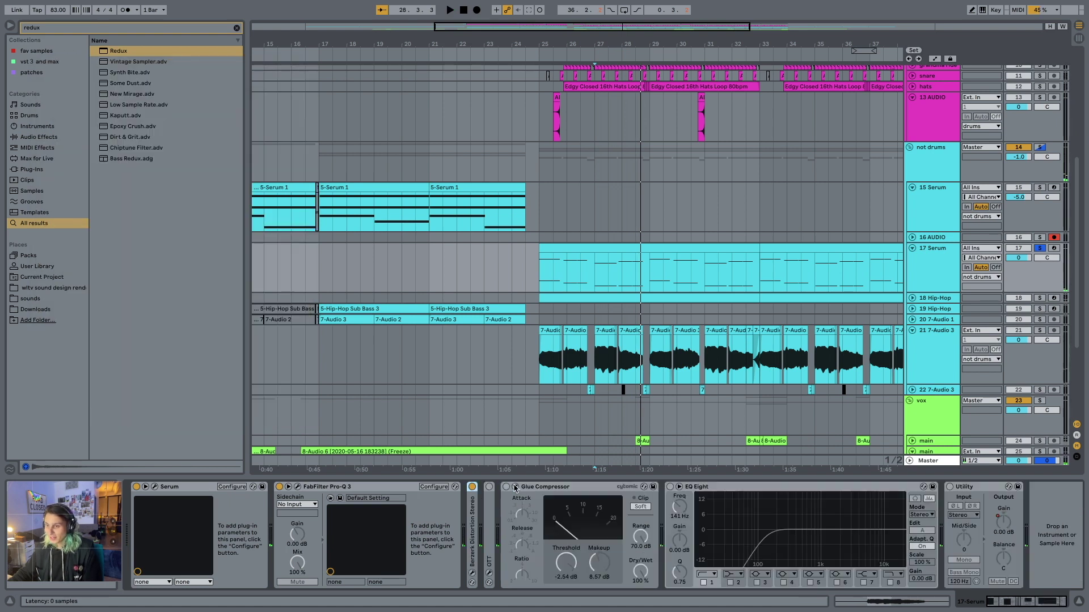
double_click(471, 499)
double_click(614, 497)
left_click(632, 487)
left_click(614, 487)
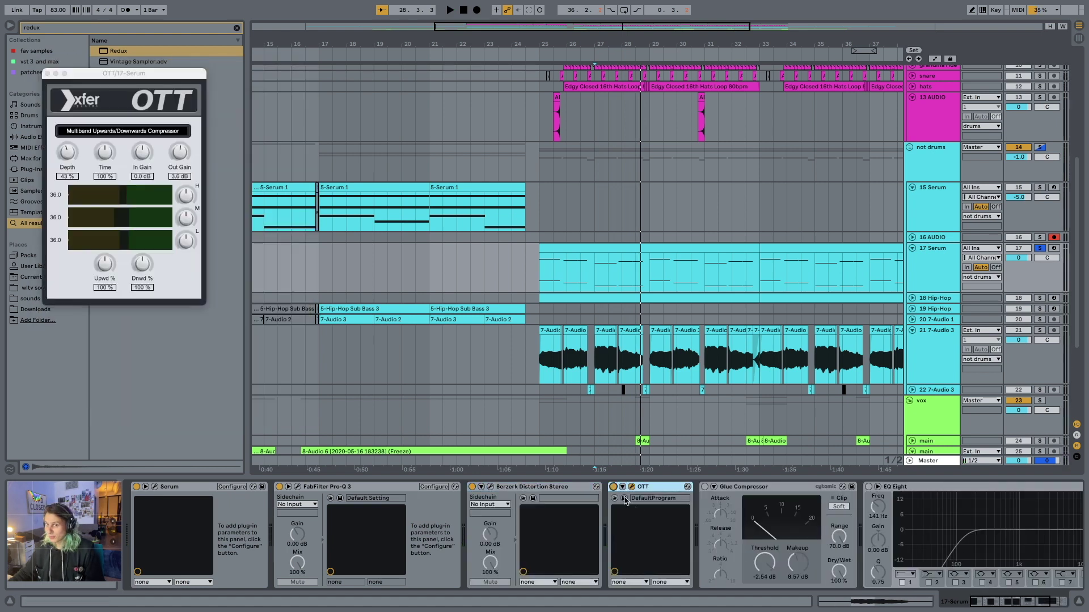
left_click_drag(126, 77, 333, 98)
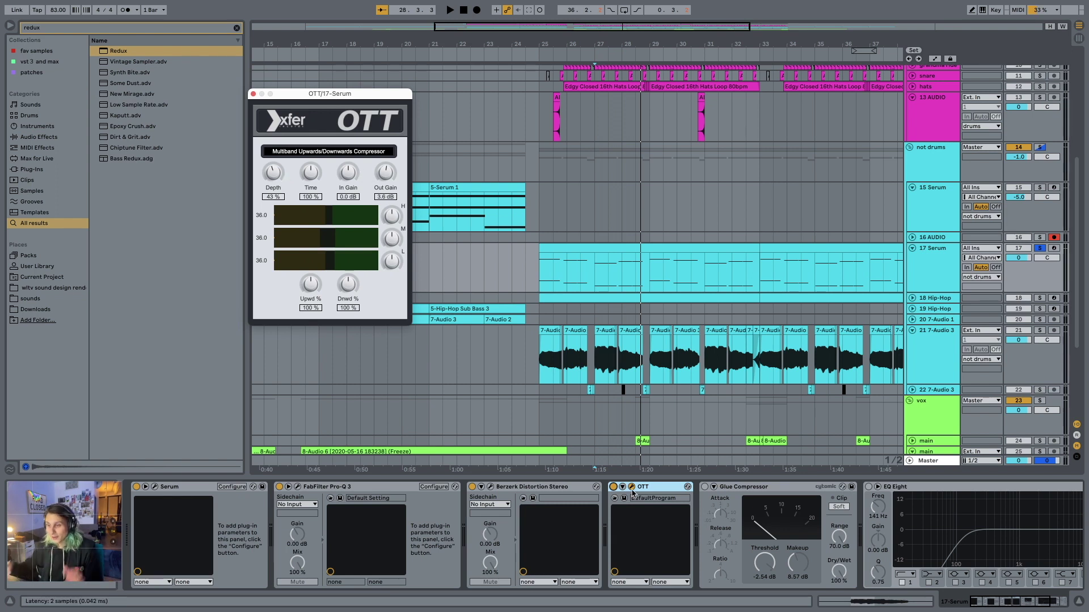
key("space")
key("space")
Turn on the Glue Compressor on the 17 Serum track, audition it, and reactivate EQ Eight.
left_click(704, 487)
scroll(499, 521, "right", 3)
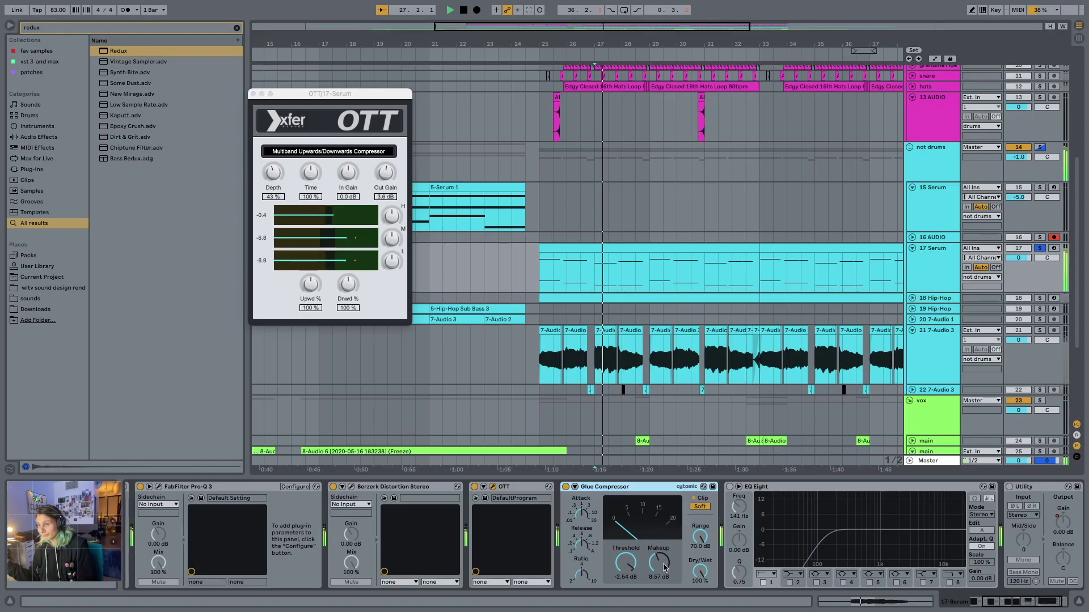
key("space")
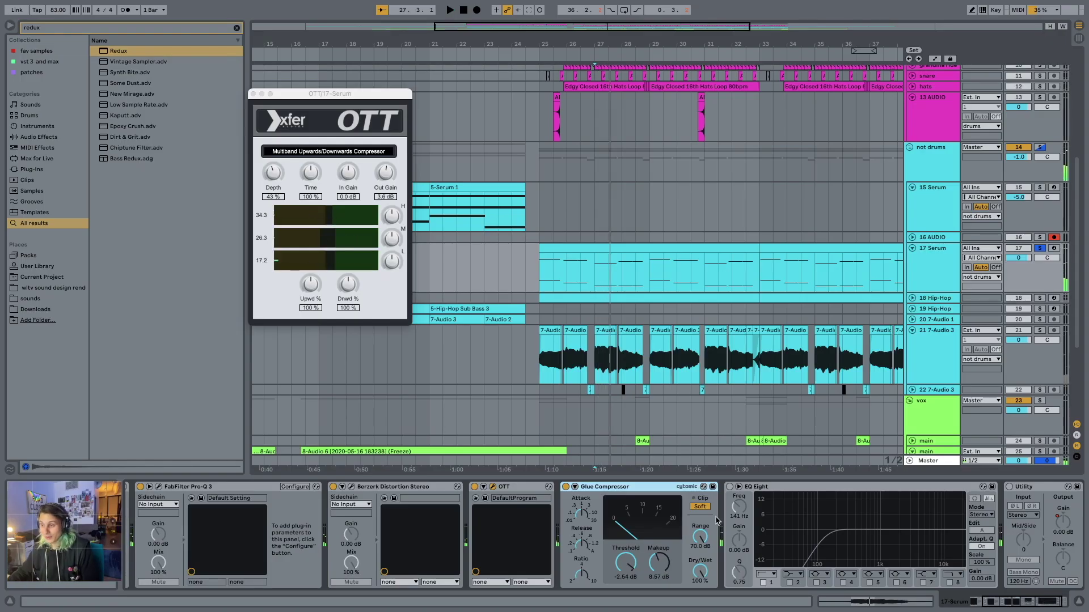
left_click(730, 486)
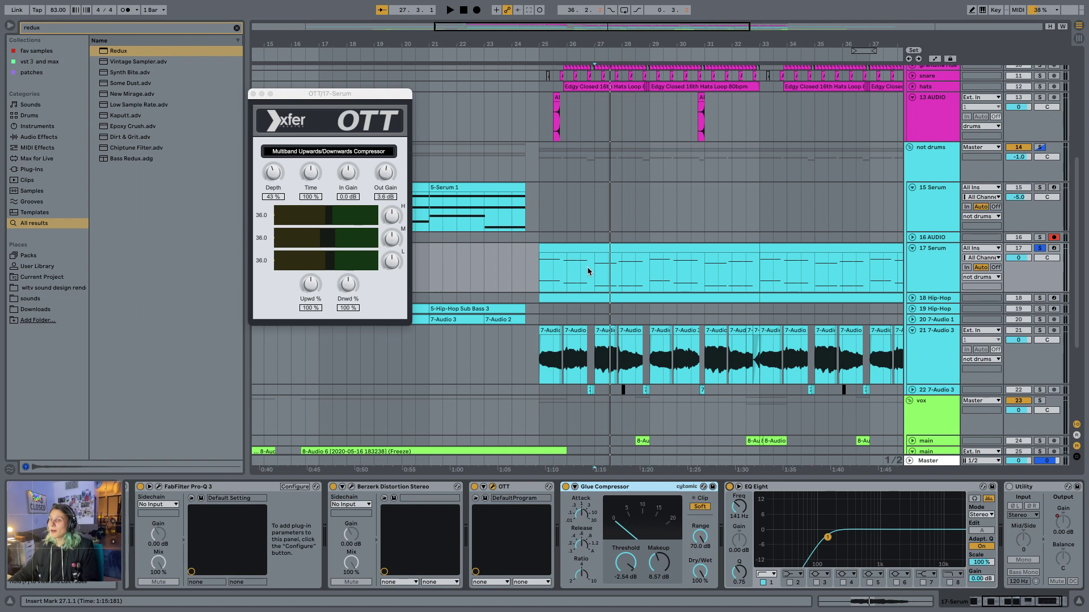
Solo the 18 Hip-Hop sub bass track and audition it from 27.1.1.
left_click(1023, 295)
left_click(1039, 298)
left_click(595, 321)
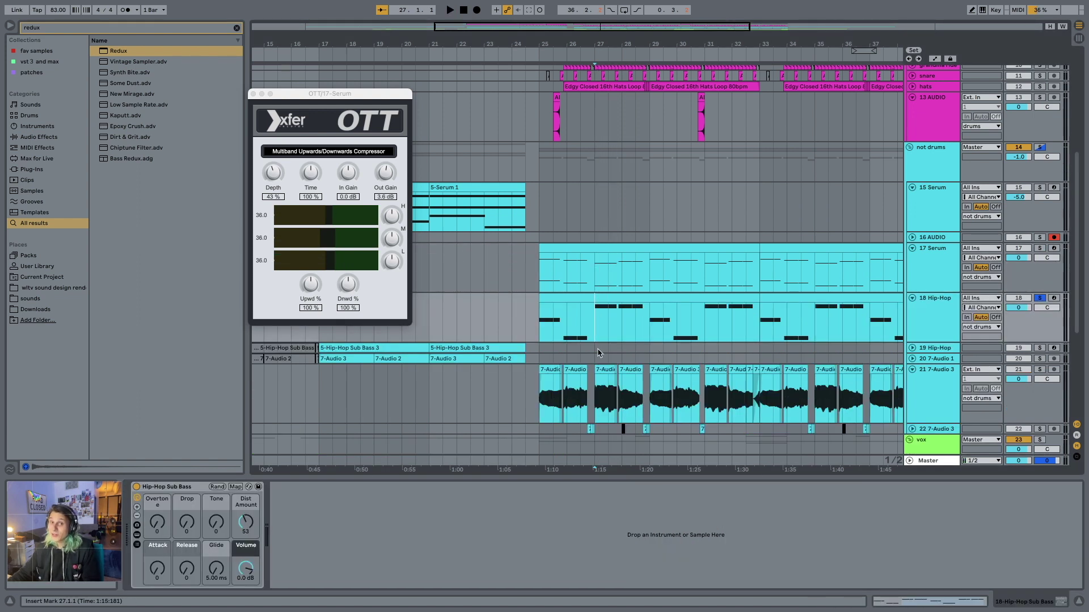
key("space")
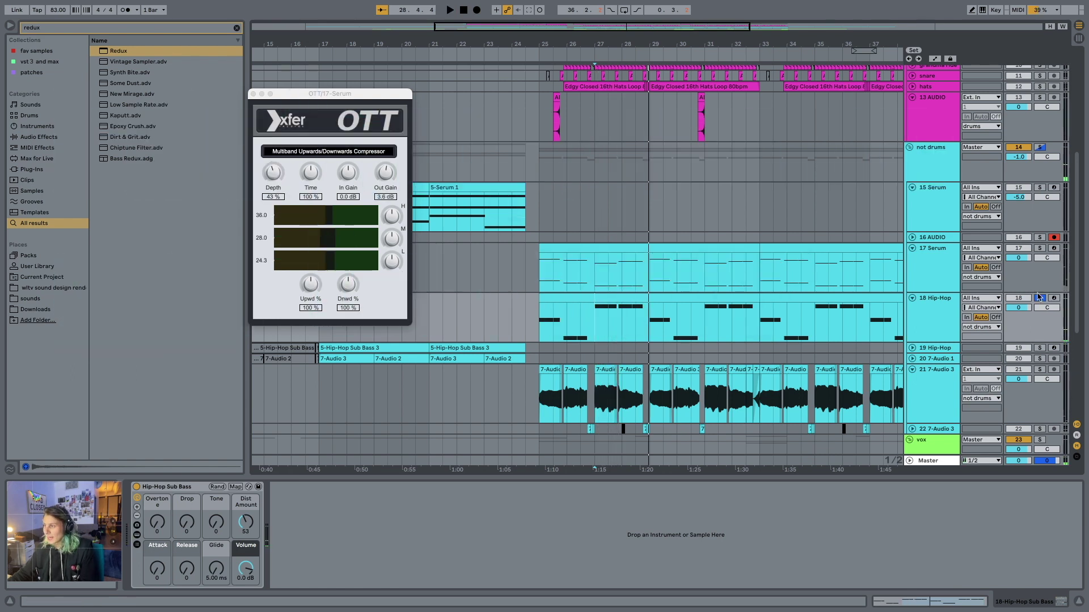
Unsolo the sub bass, solo 17 Serum and 18 Hip-Hop together for playback, and place the insert marker at 29.1.1.
left_click(1039, 298)
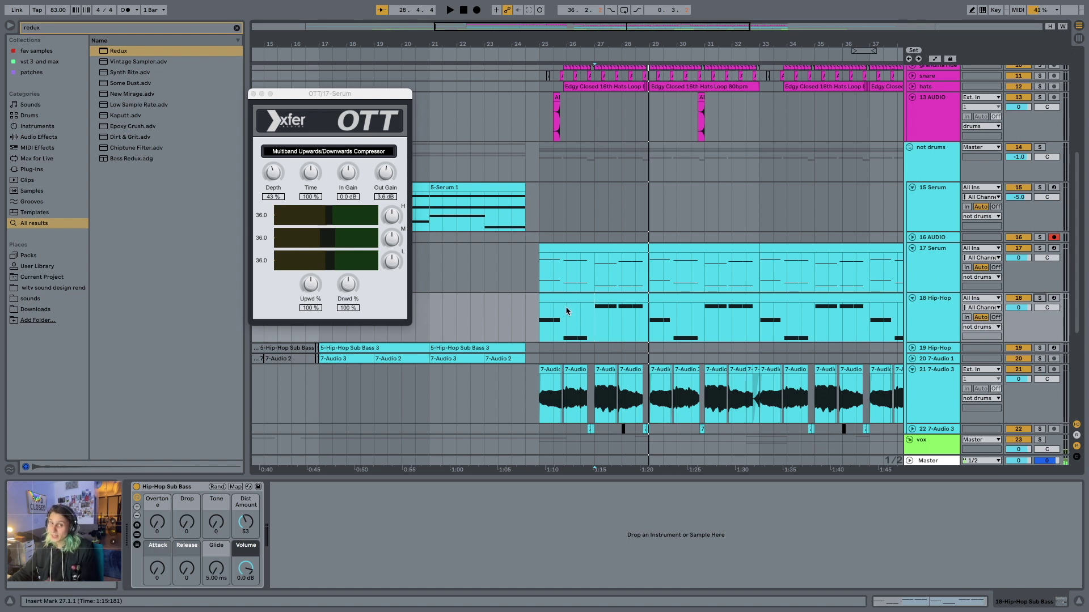
left_click(924, 279)
key("s")
left_click(925, 305)
key("s")
left_click(922, 283)
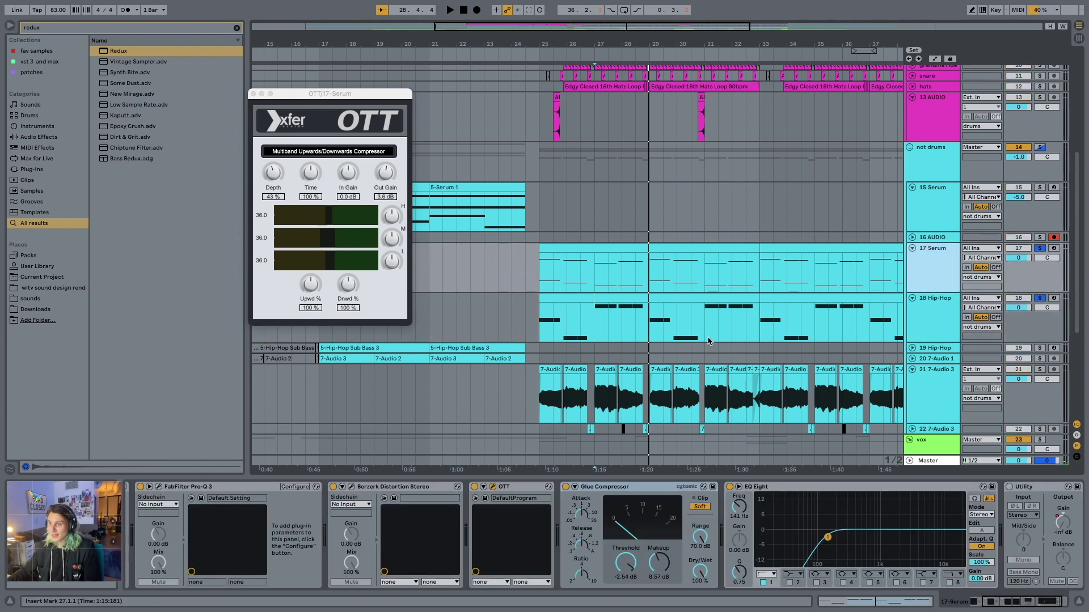
key("space")
left_click(645, 319)
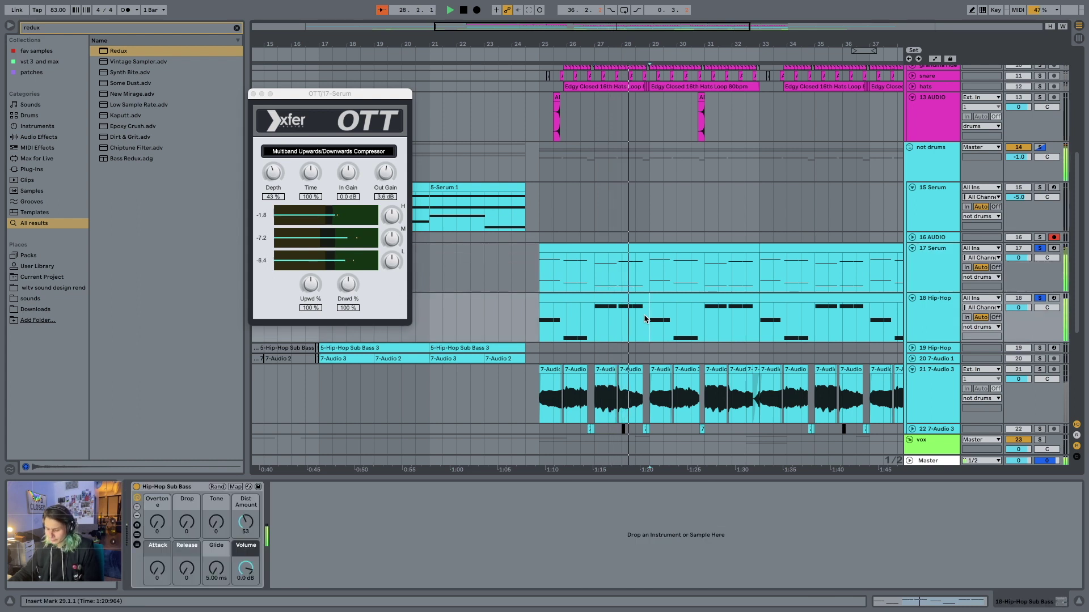
Go to main vocal track 24 in the vox group and place the insert marker at 28.3.1 on its first short clip.
scroll(645, 319, "down", 5)
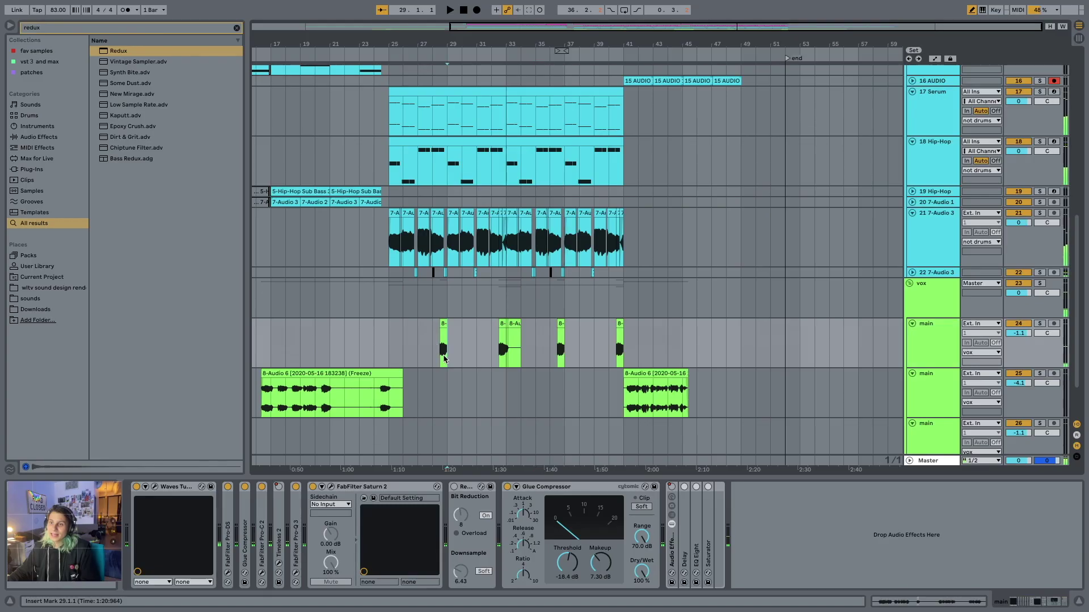
left_click(445, 322)
mouse_move(284, 403)
left_mouse_down()
mouse_move(357, 403)
mouse_move(300, 397)
left_mouse_up()
left_click(373, 346)
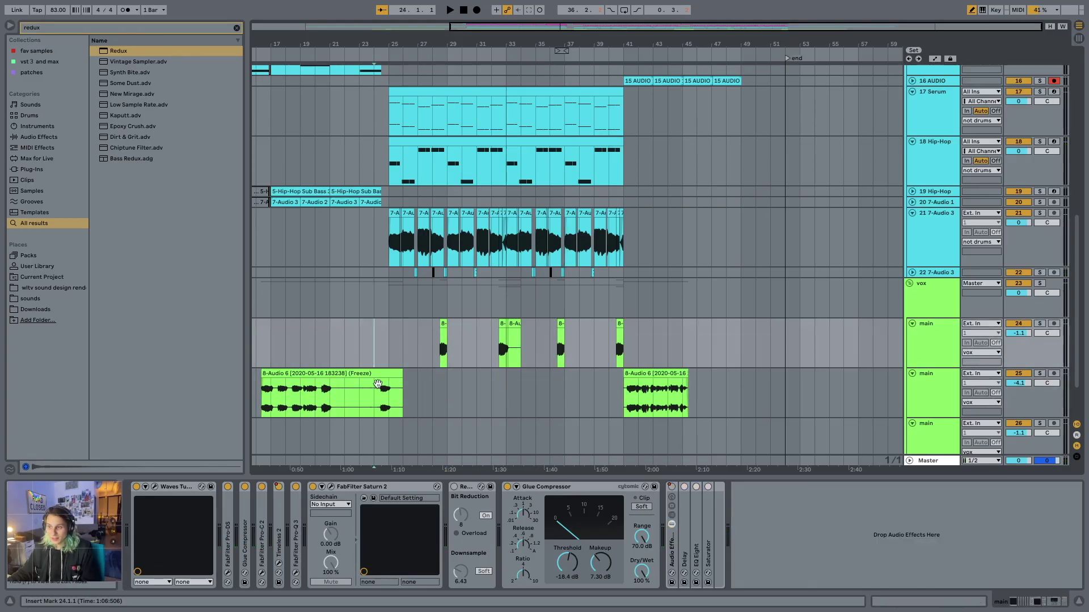
left_click(402, 350)
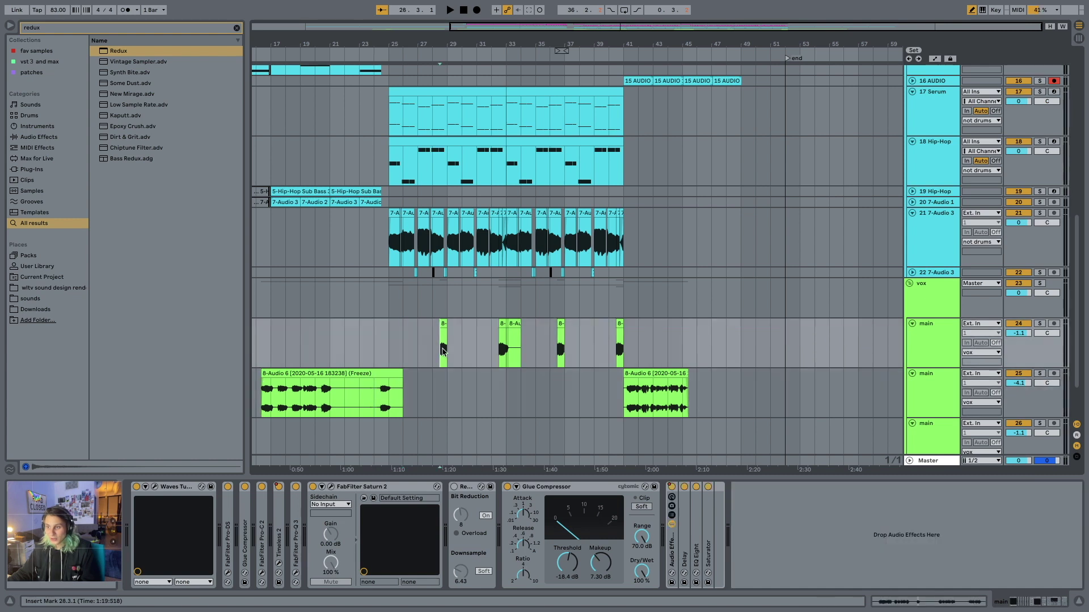
Unfold the Delay, EQ Eight and Saturator in the main vocal's effect rack one after another to show their settings.
double_click(684, 550)
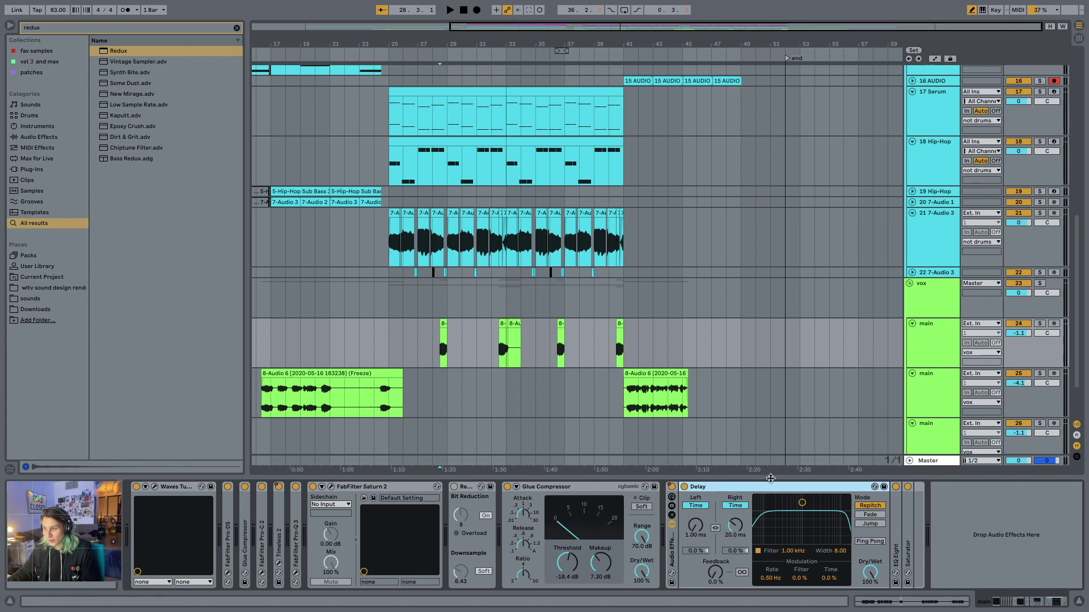
double_click(766, 486)
double_click(700, 519)
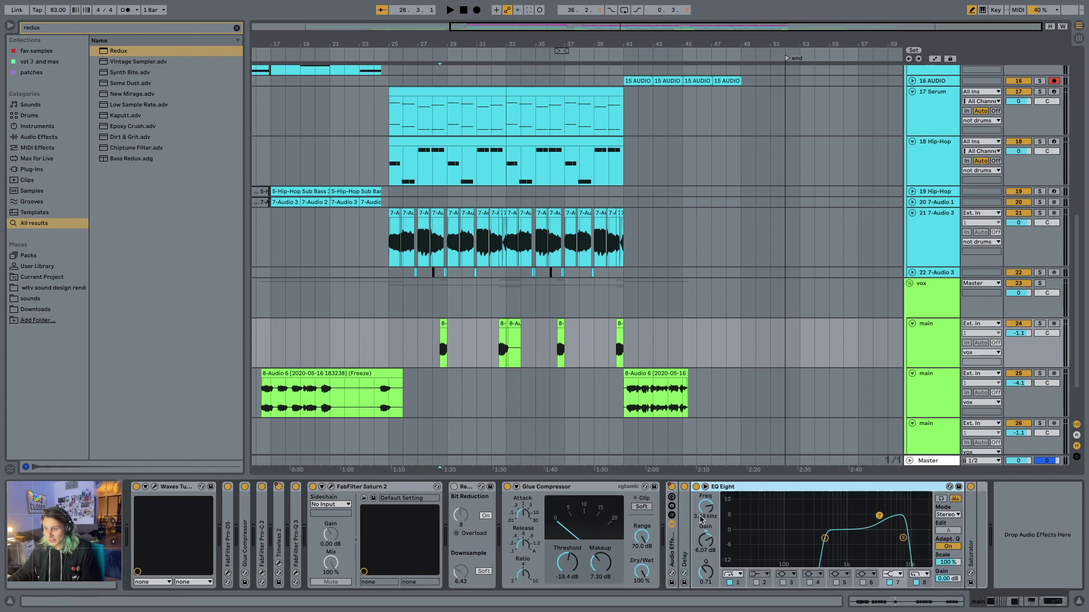
double_click(808, 494)
double_click(706, 532)
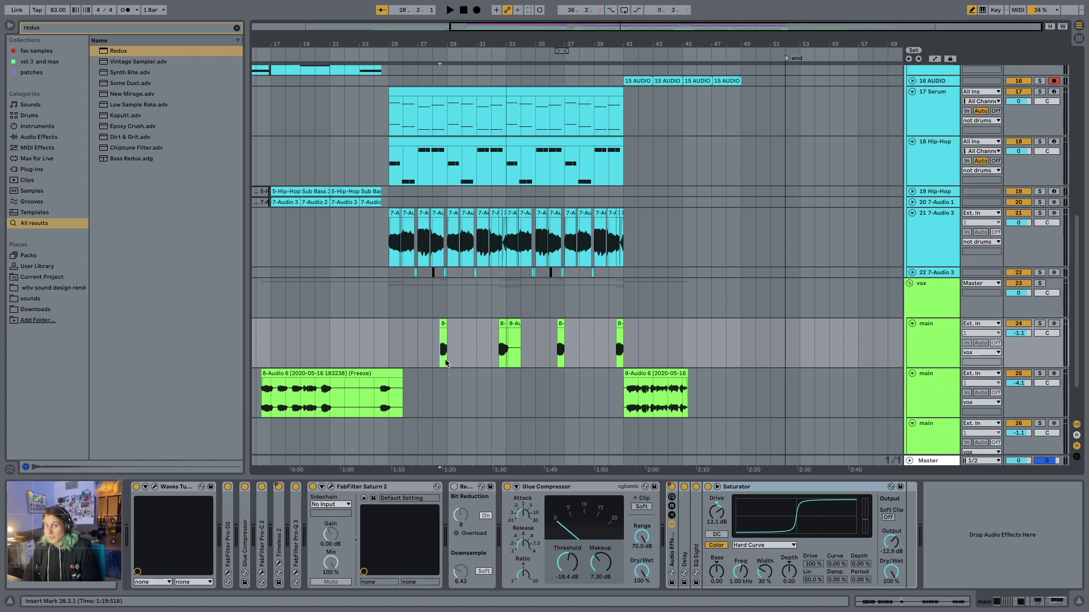
Play the arrangement from 40.3.1 at the last short vocal clip, and place the insert marker at 41.1.1 on main track 25.
left_click(617, 351)
key("space")
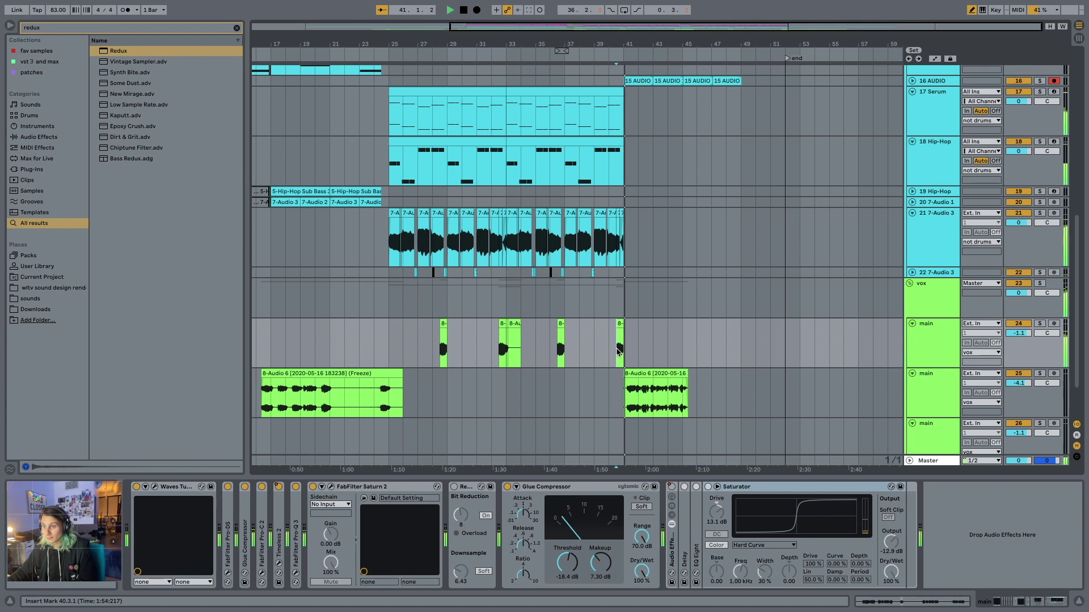
left_click(623, 405)
key("space")
scroll(623, 397, "down", 3)
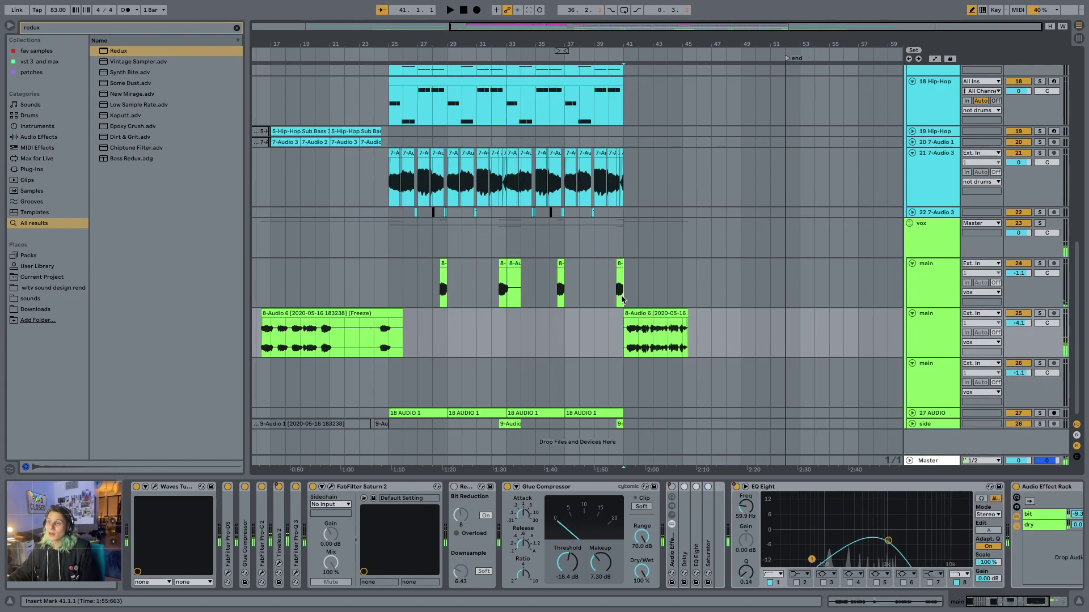
Place the insert marker at 40.3.1 on main track 24 and audition its last vocal clip in solo.
left_click(622, 297)
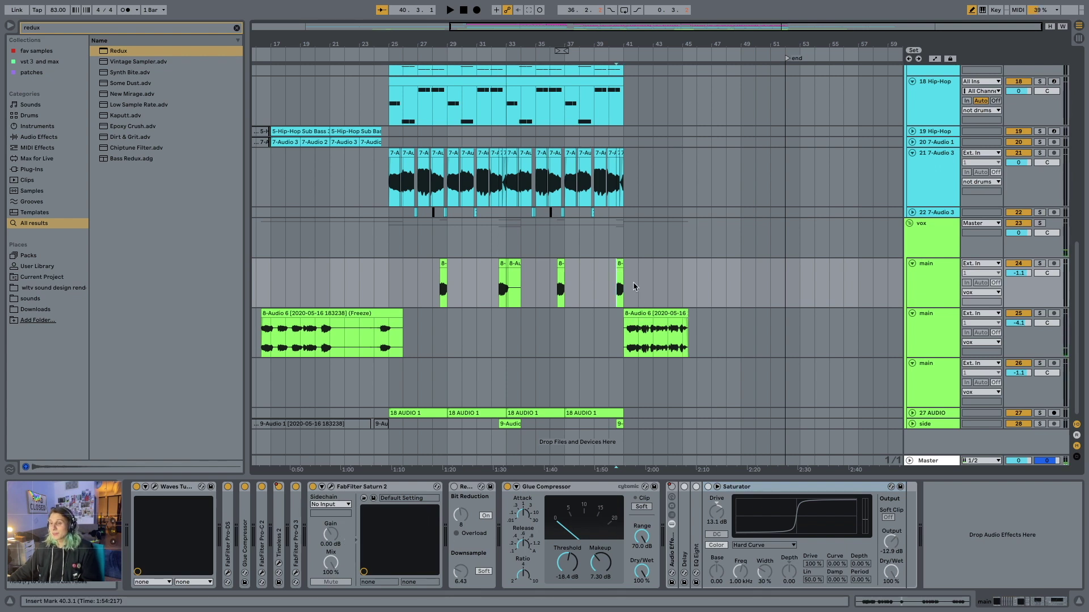
key("space")
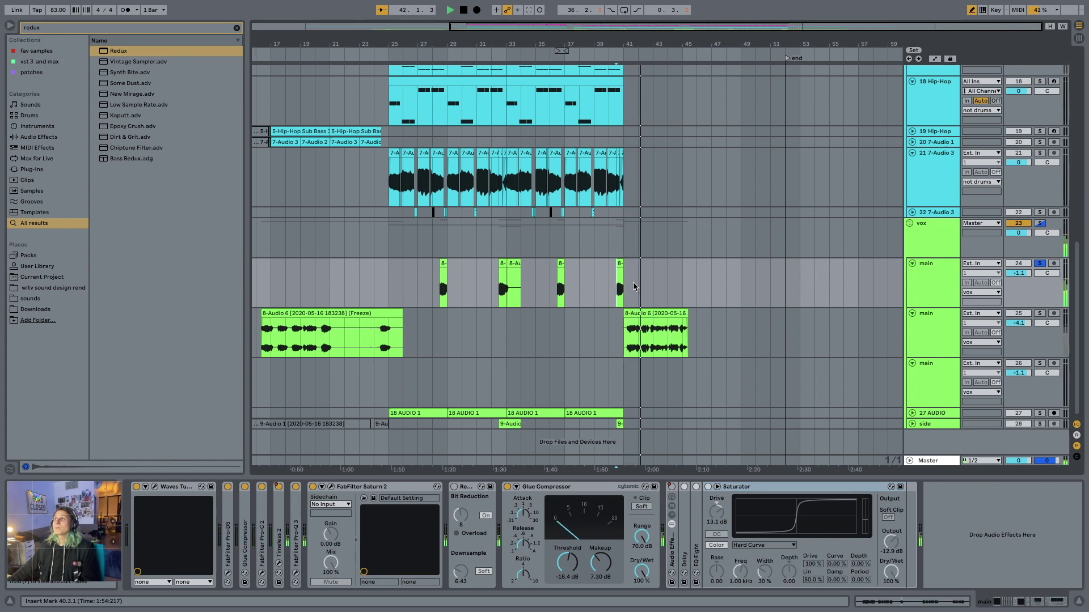
key("space")
Select the frozen vocal clip starting at 41.1.1 on main track 25 and audition it in solo.
left_click(636, 314)
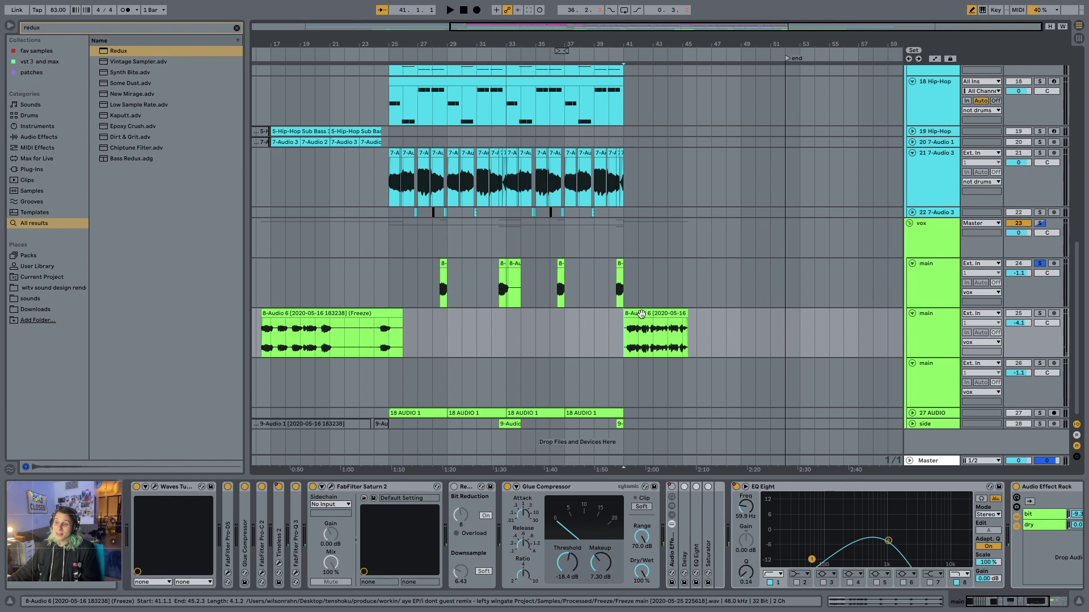
scroll(365, 337, "left", 5)
left_click(409, 315)
left_click_drag(410, 316, 666, 309)
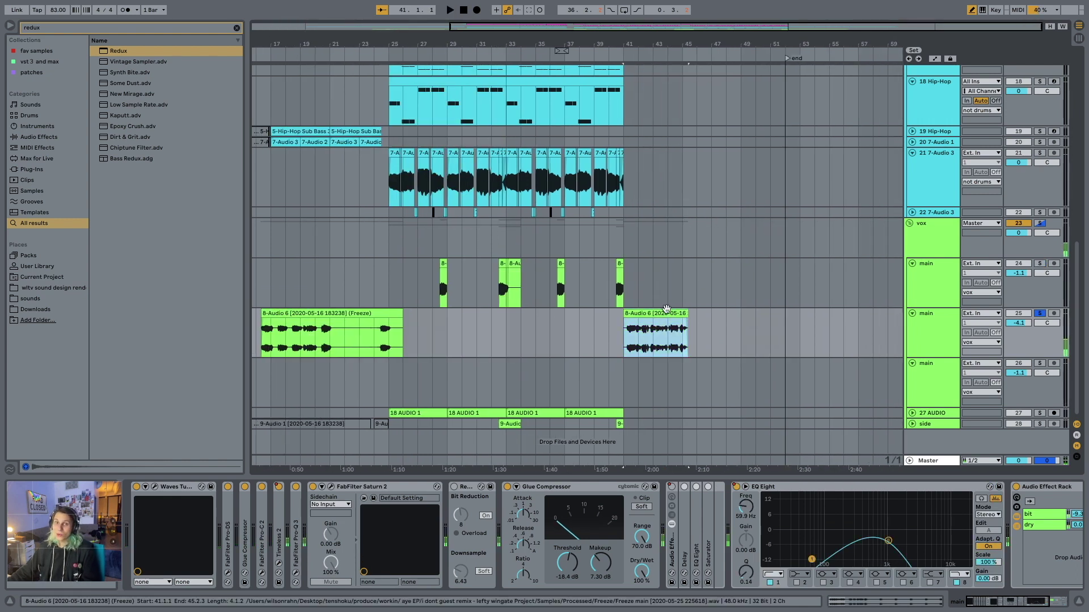
key("space")
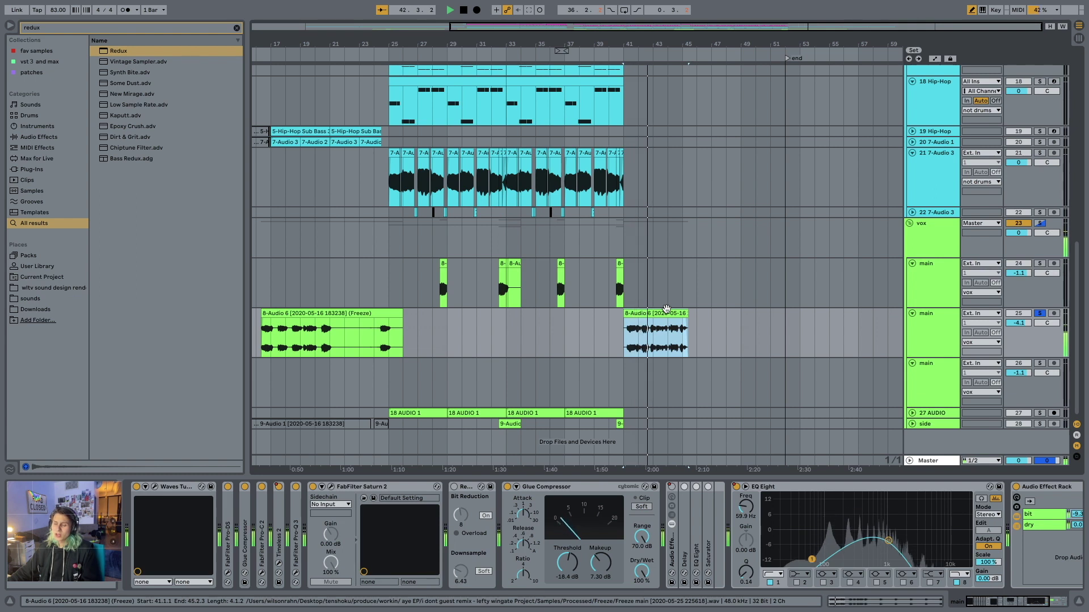
key("space")
Select the first 15 AUDIO 1 clip at 41.1.1 on the 16 AUDIO track and audition it in solo.
scroll(634, 326, "up", 10)
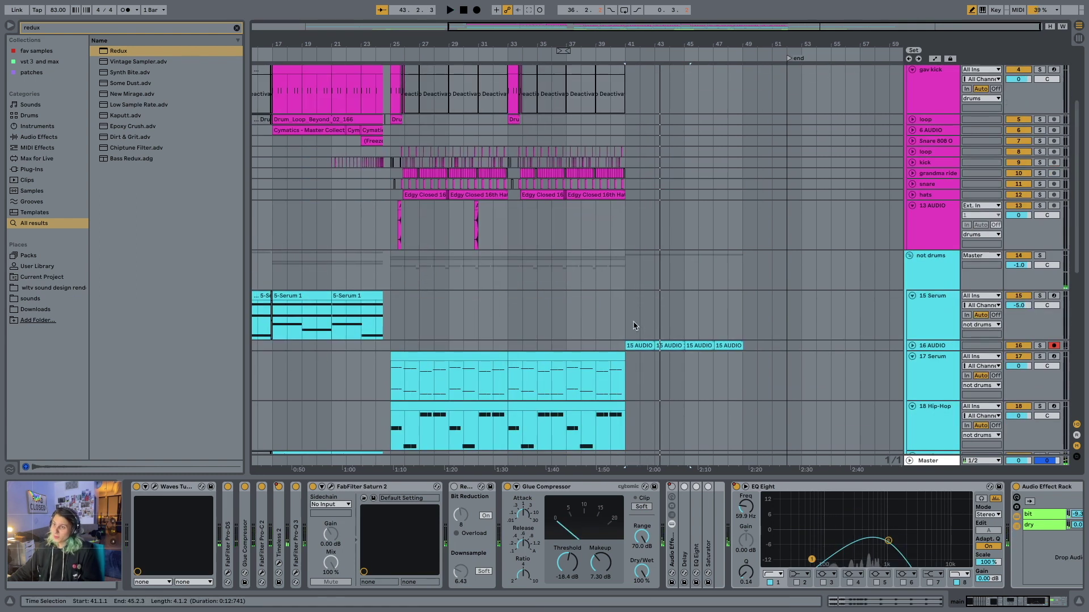
left_click(628, 344)
key("space")
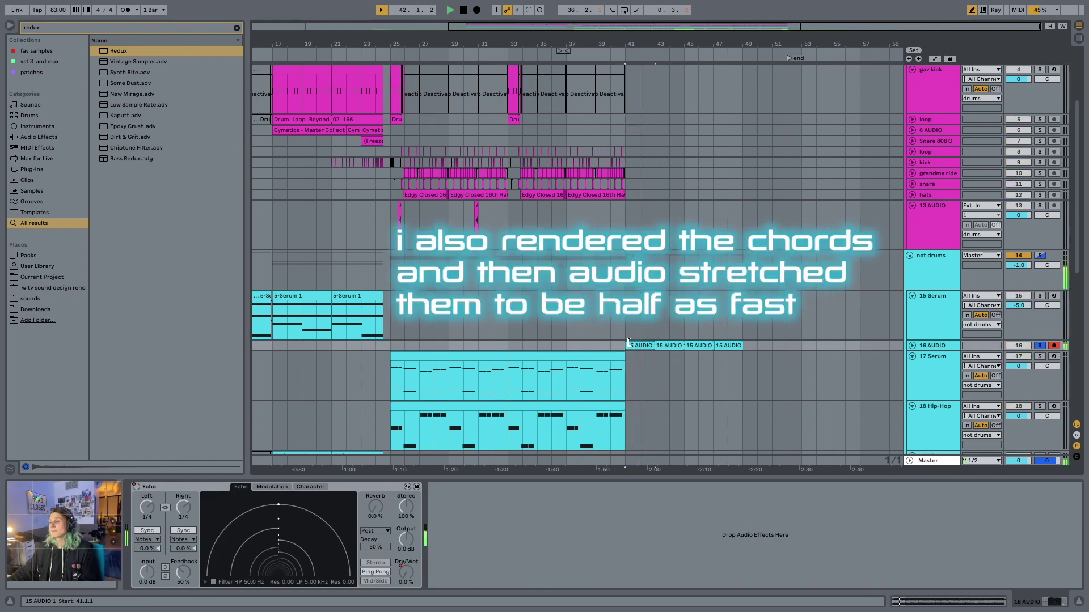
Take the 16 AUDIO track out of solo and stop playback.
key("s")
key("space")
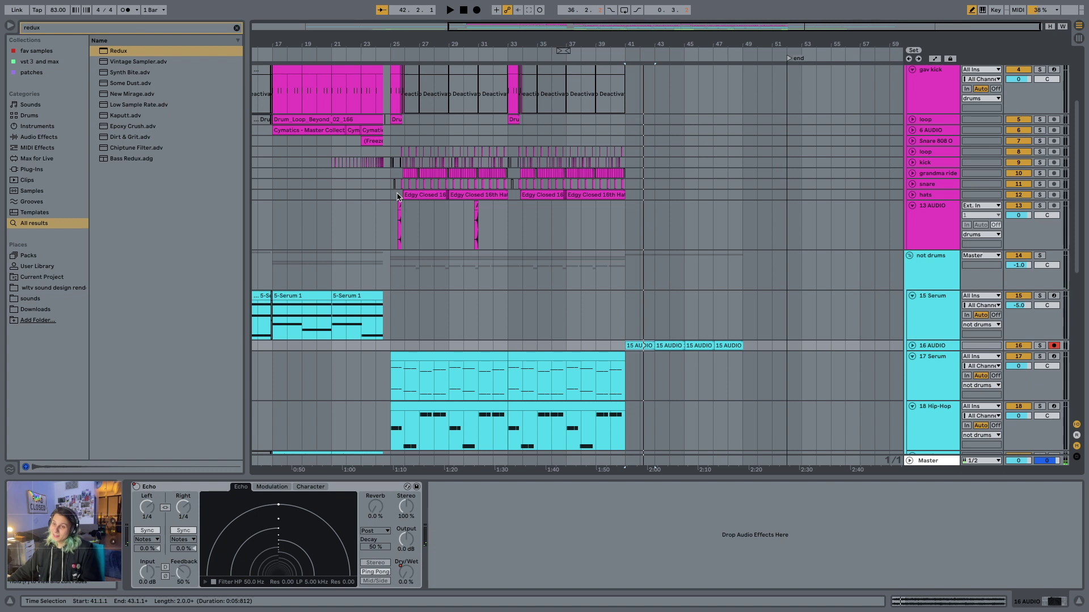
left_click(397, 197)
scroll(396, 197, "up", 5)
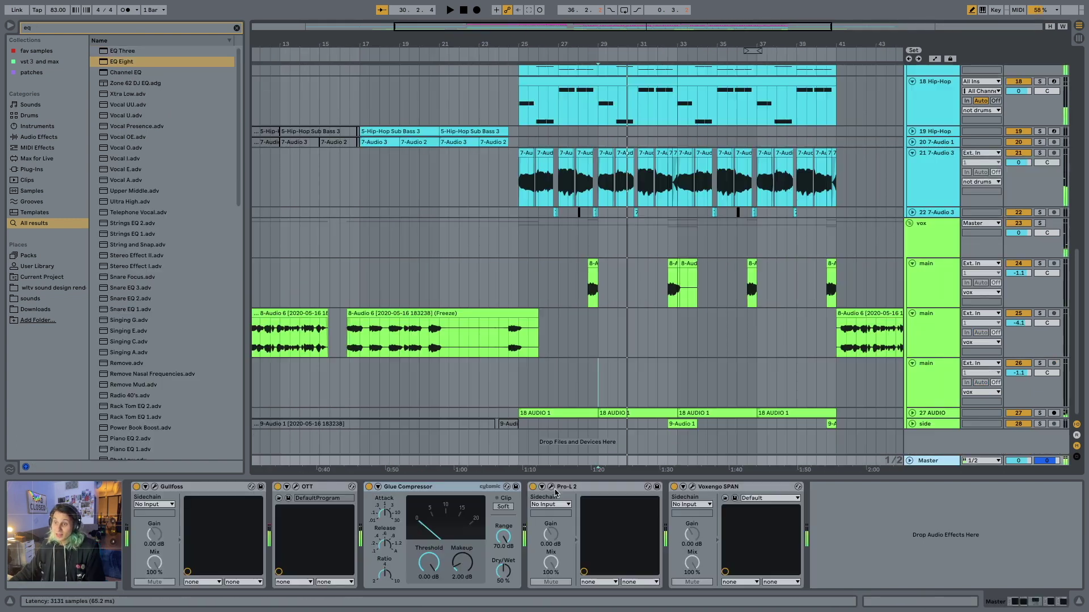
Open the Pro-L 2 limiter on the master to view its settings, and close it again.
left_click(648, 487)
left_click_drag(129, 186, 486, 92)
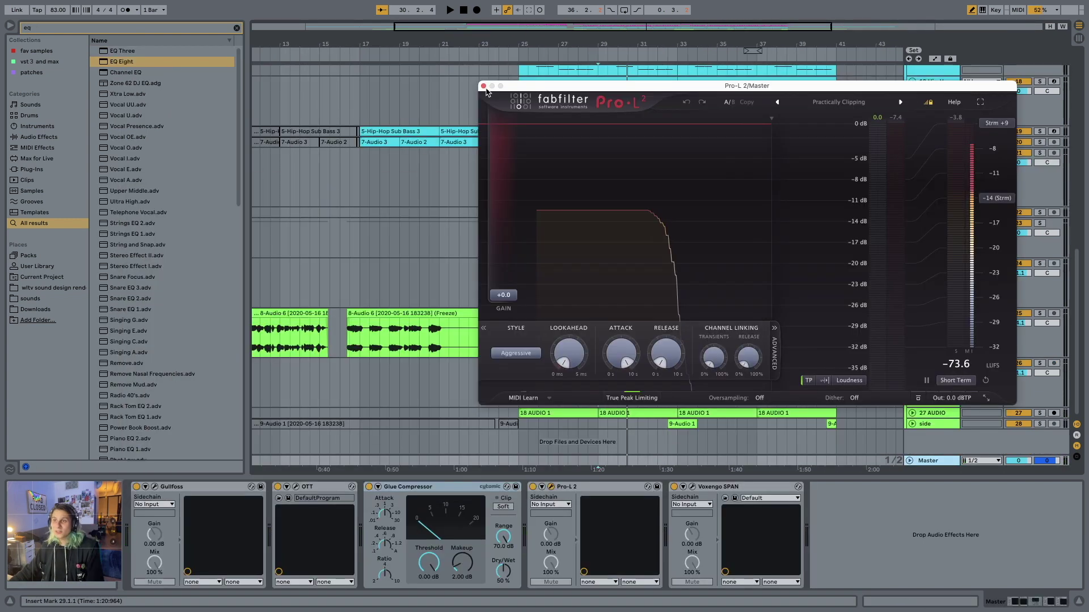
left_click(483, 86)
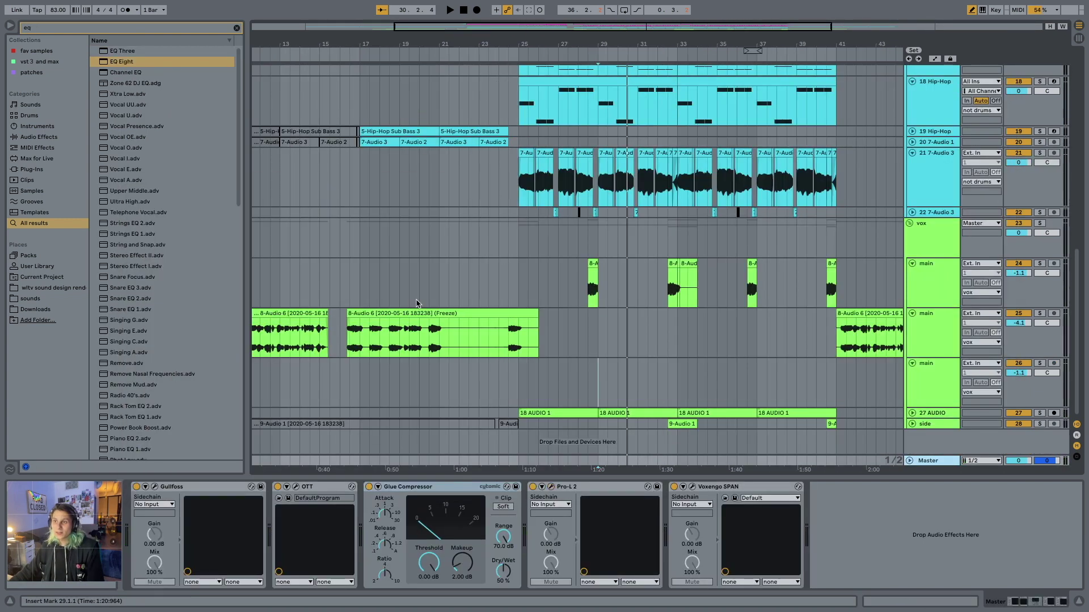
Open OTT on the master to view its depth, gain and band settings, and close it again.
left_click(297, 488)
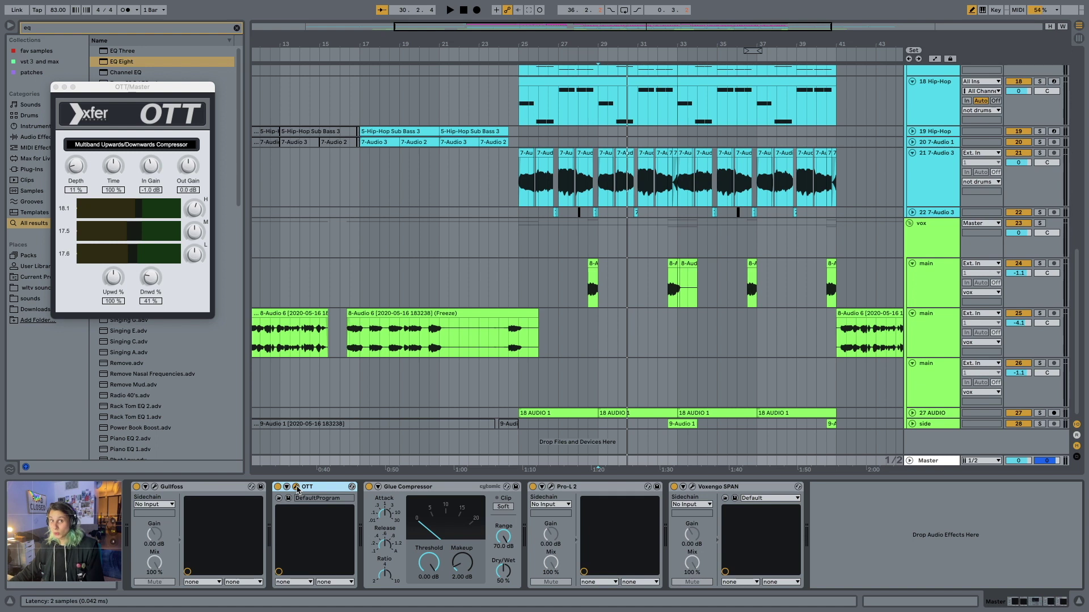
left_click_drag(132, 87, 400, 214)
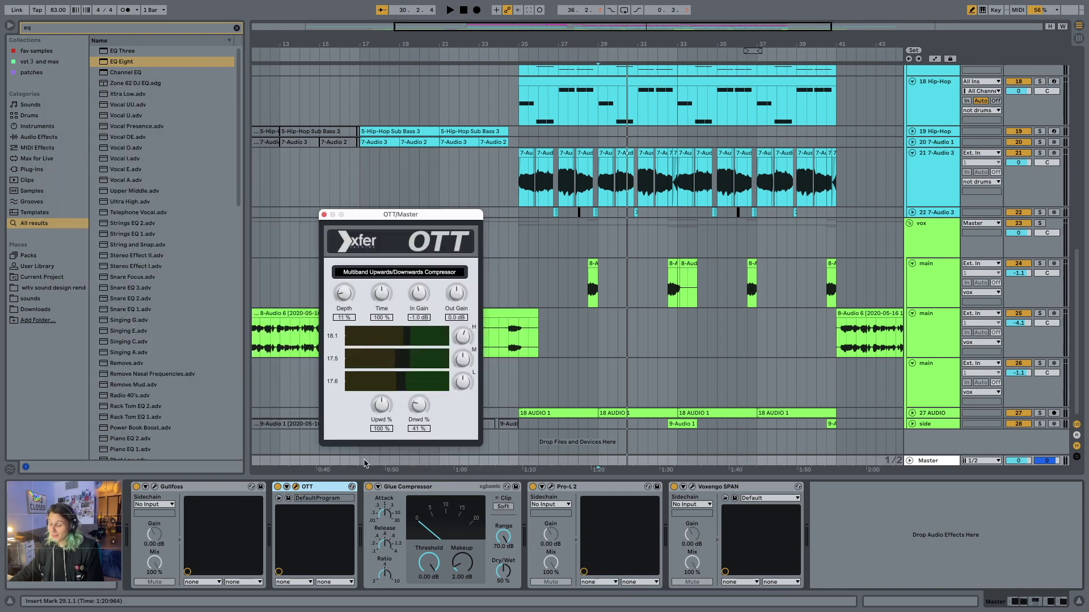
left_click(297, 488)
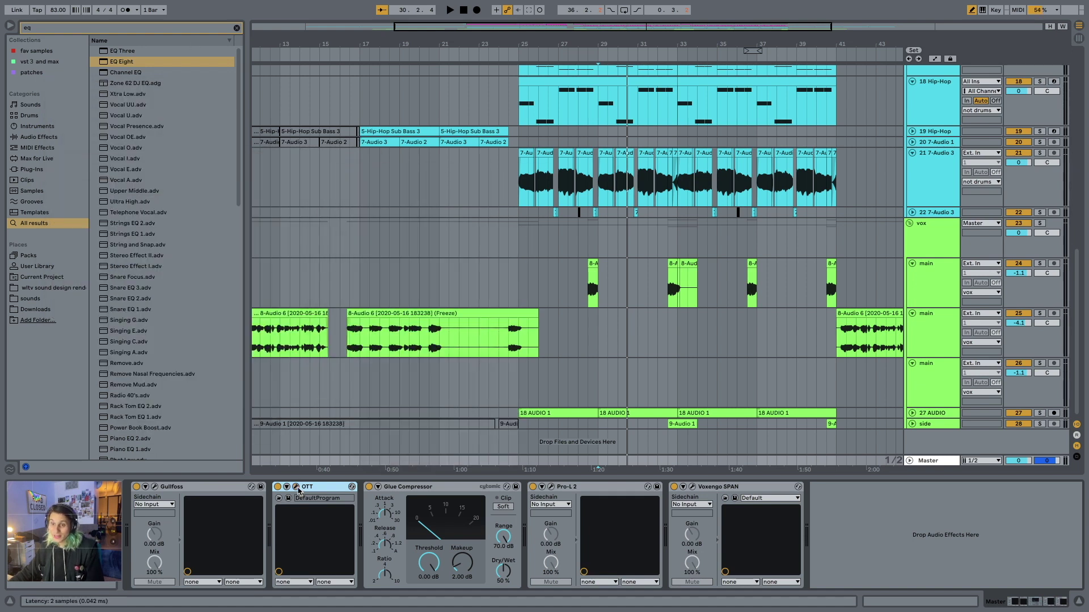
Open Gullfoss on the master and play from 29.1.1 to compare the mix with it bypassed and active.
left_click(154, 488)
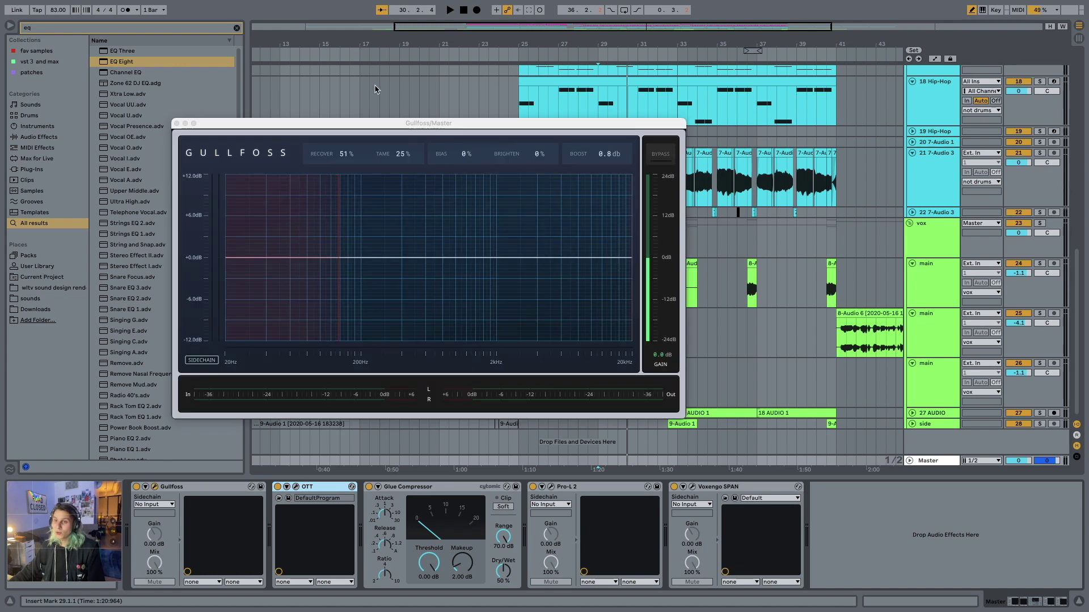
left_click_drag(445, 135, 592, 62)
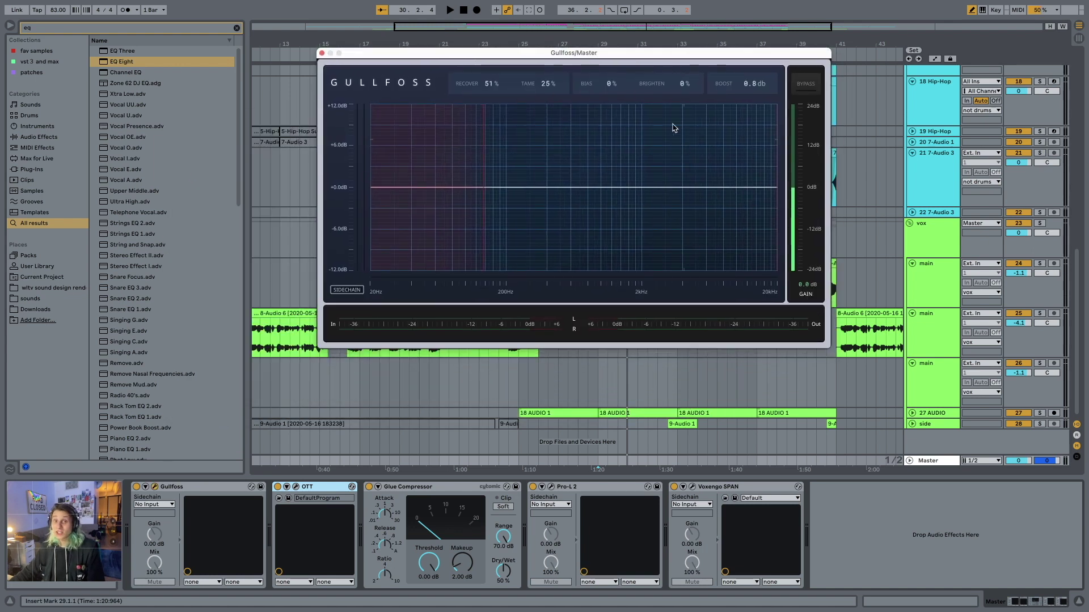
left_click(799, 81)
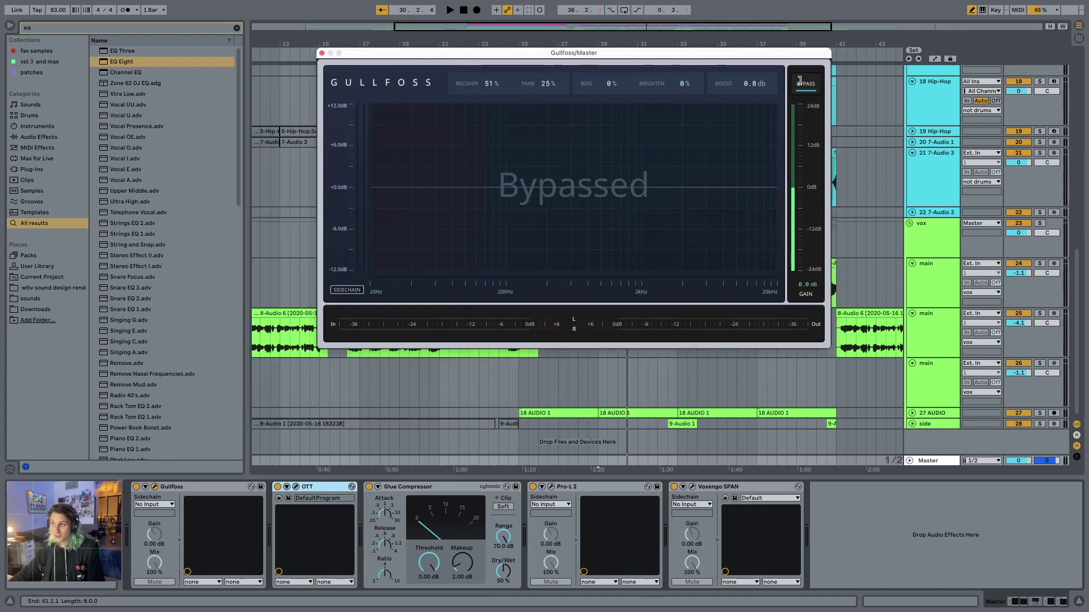
key("space")
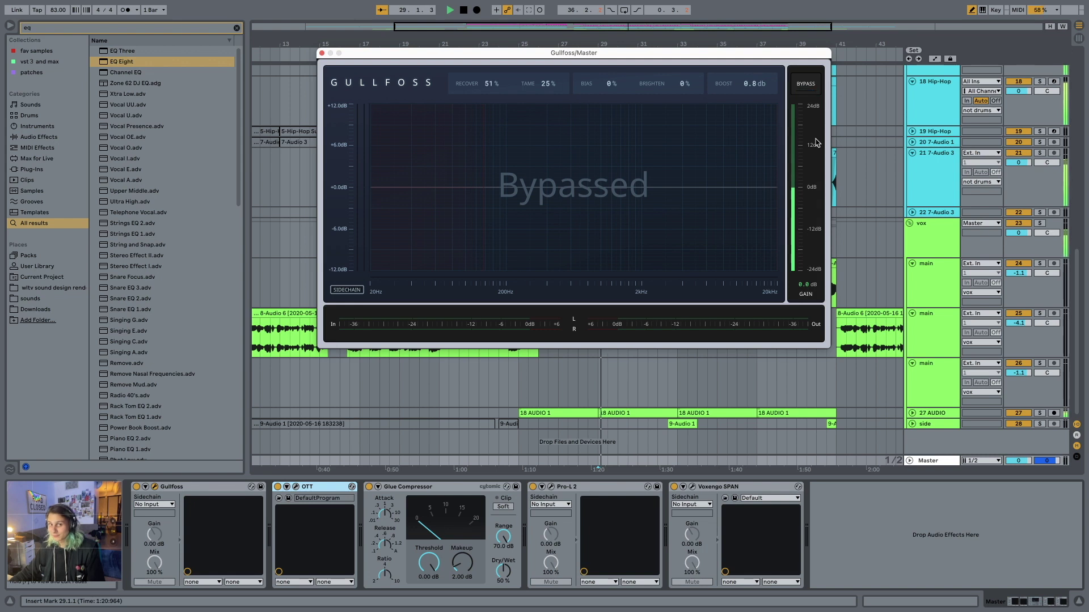
left_click(807, 86)
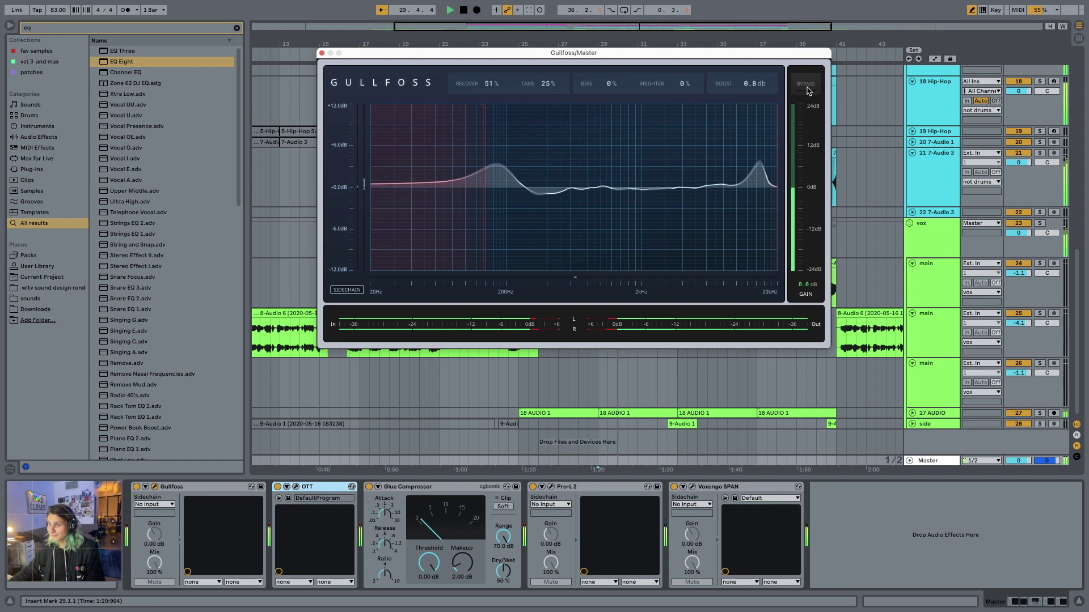
key("space")
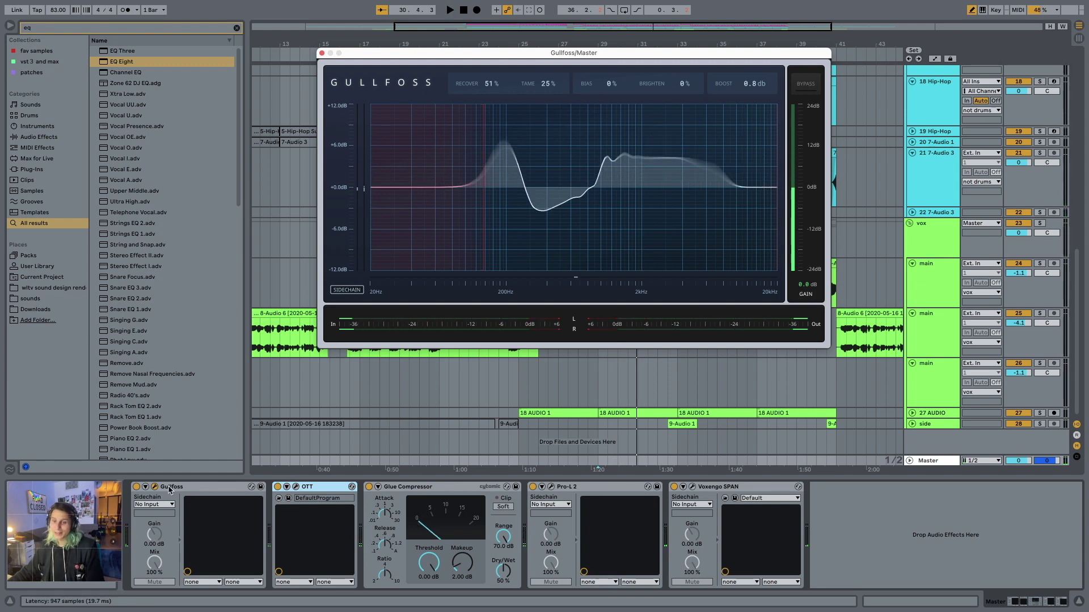
left_click(155, 487)
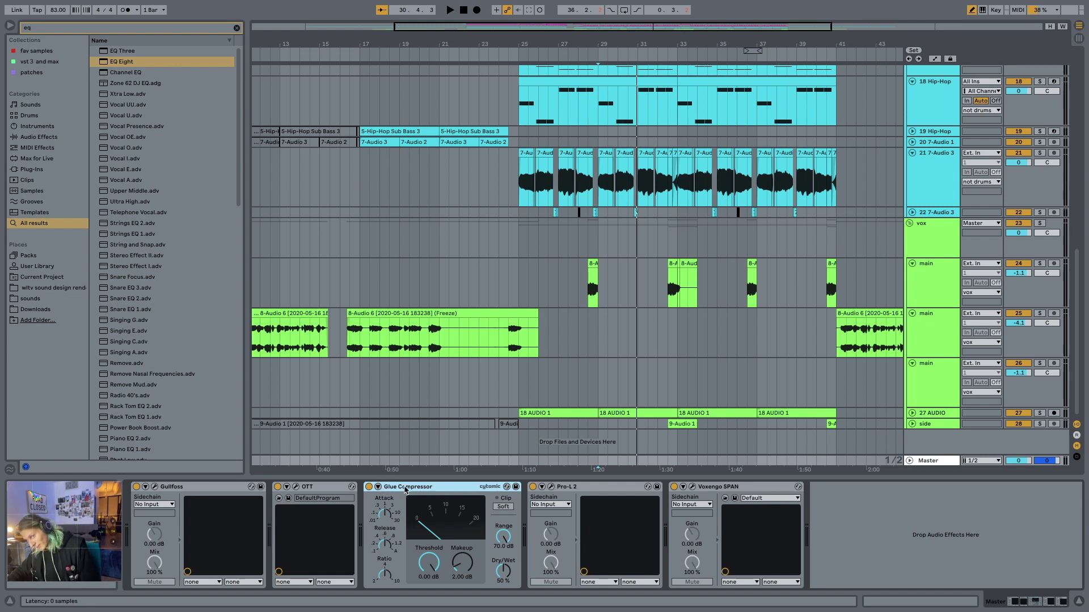
Audition the mix from 29.1.1 through the master's Glue Compressor and Pro-L 2, examining the limiter's parameters and metering.
key("space")
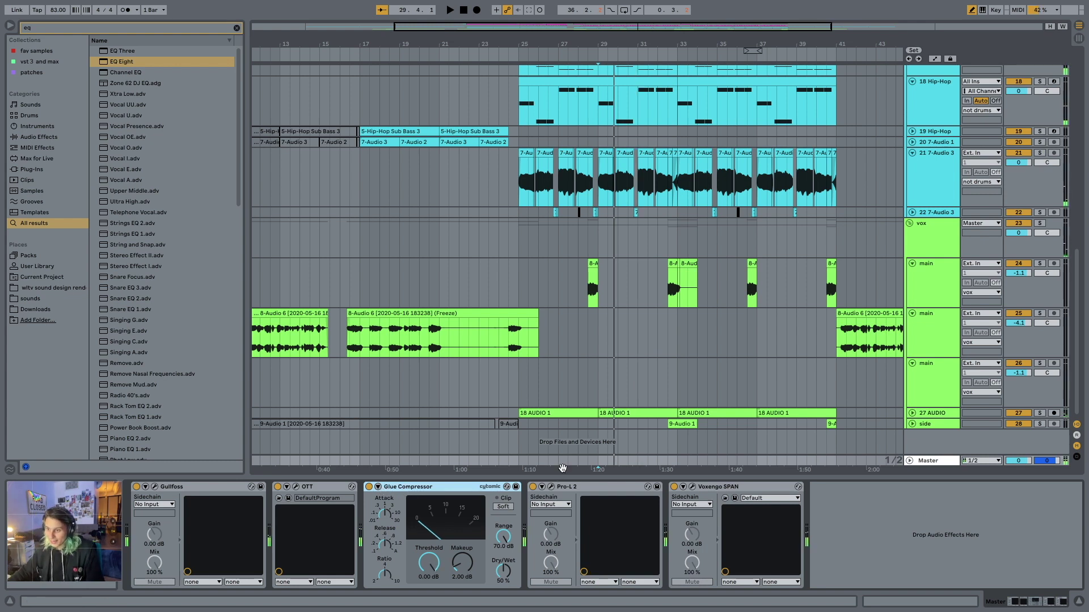
left_click(543, 487)
left_click(551, 487)
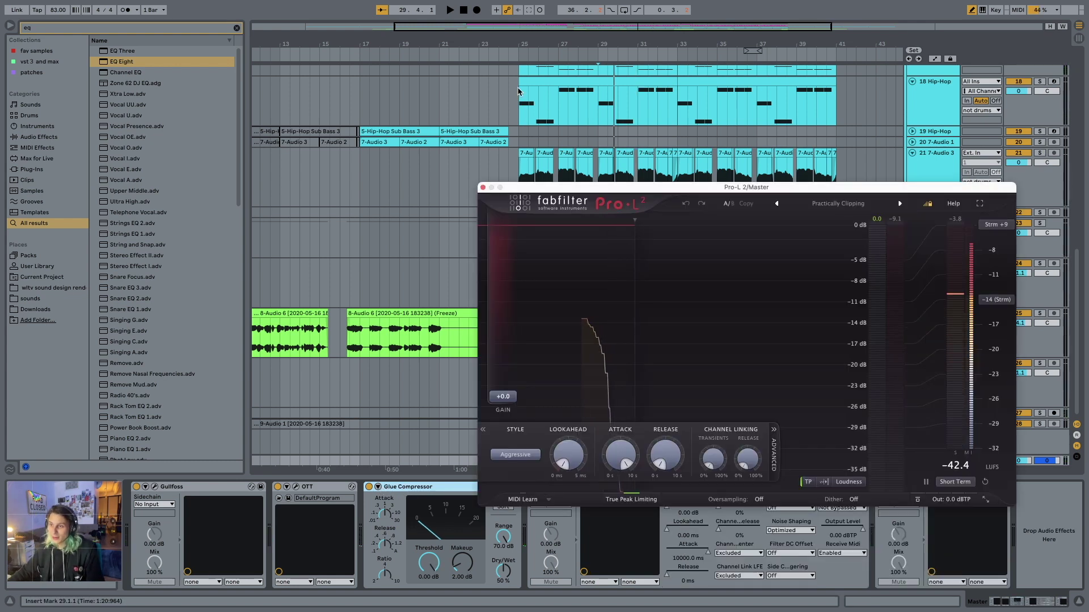
left_click_drag(588, 184, 312, 93)
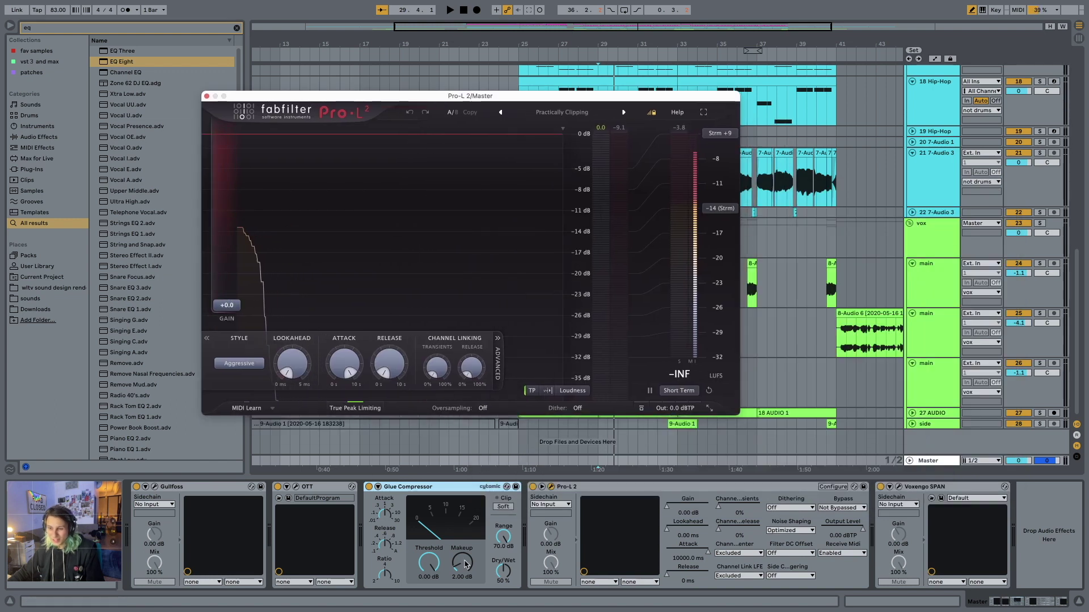
left_click_drag(229, 310, 236, 388)
key("space")
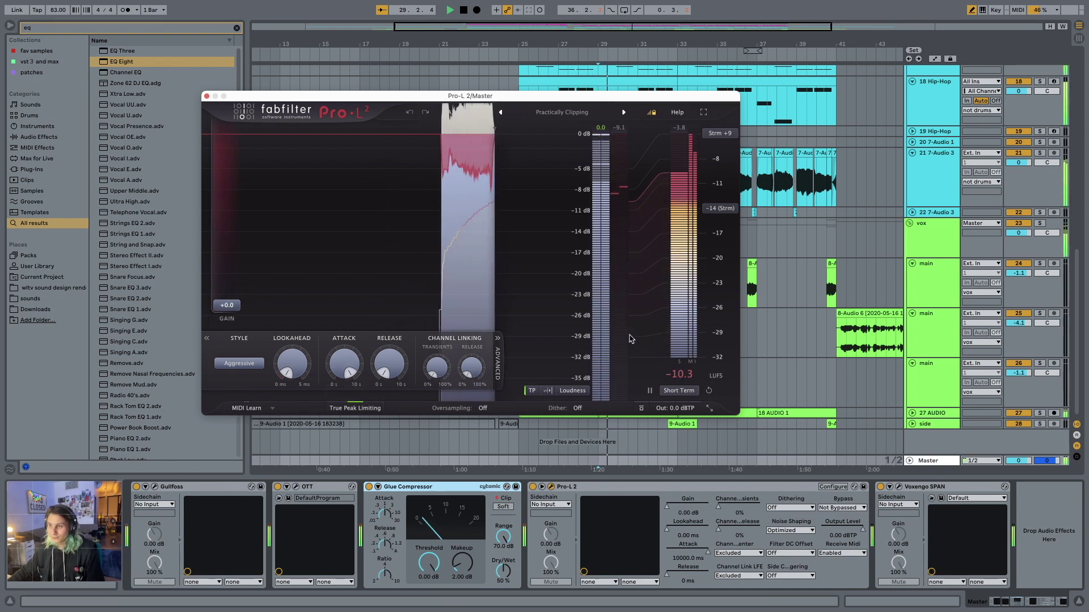
key("space")
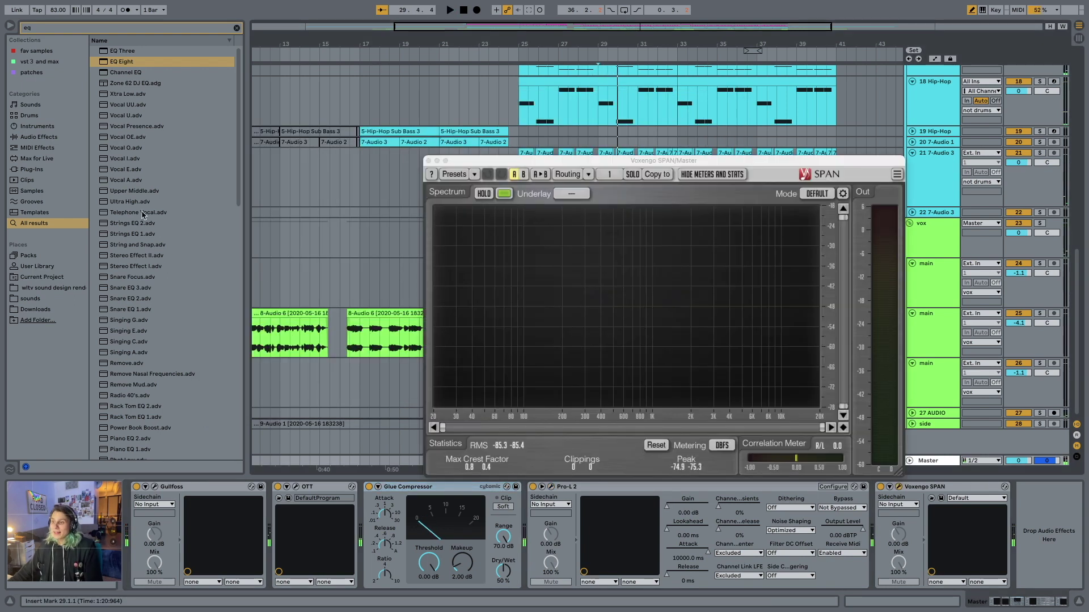
Play from 29.1.1 with Voxengo SPAN open on the master to examine the mix's frequency spectrum, and close the analyser.
left_click_drag(620, 162, 495, 82)
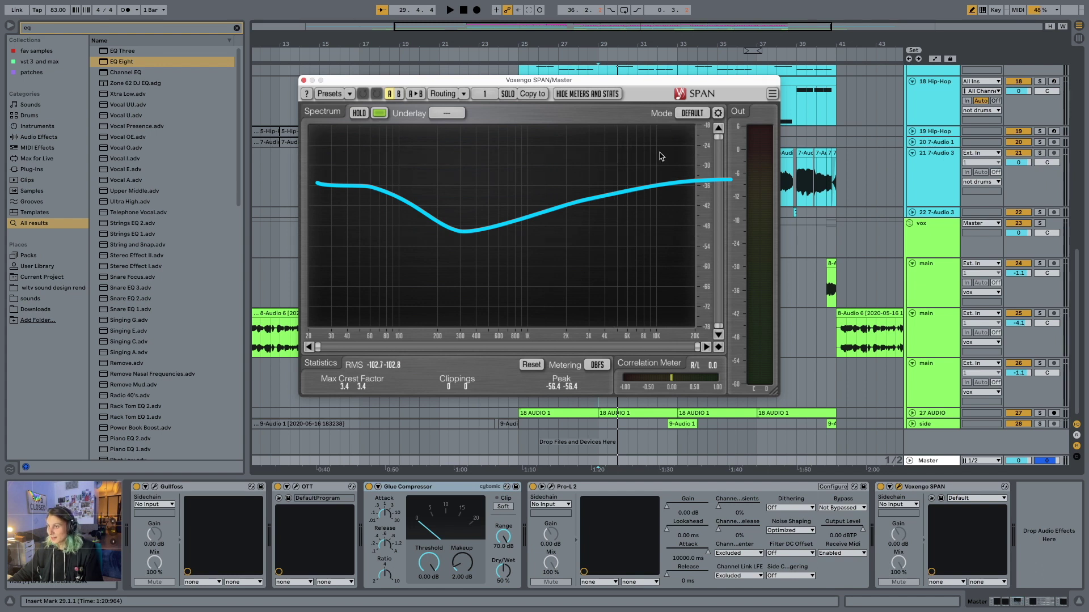
key("space")
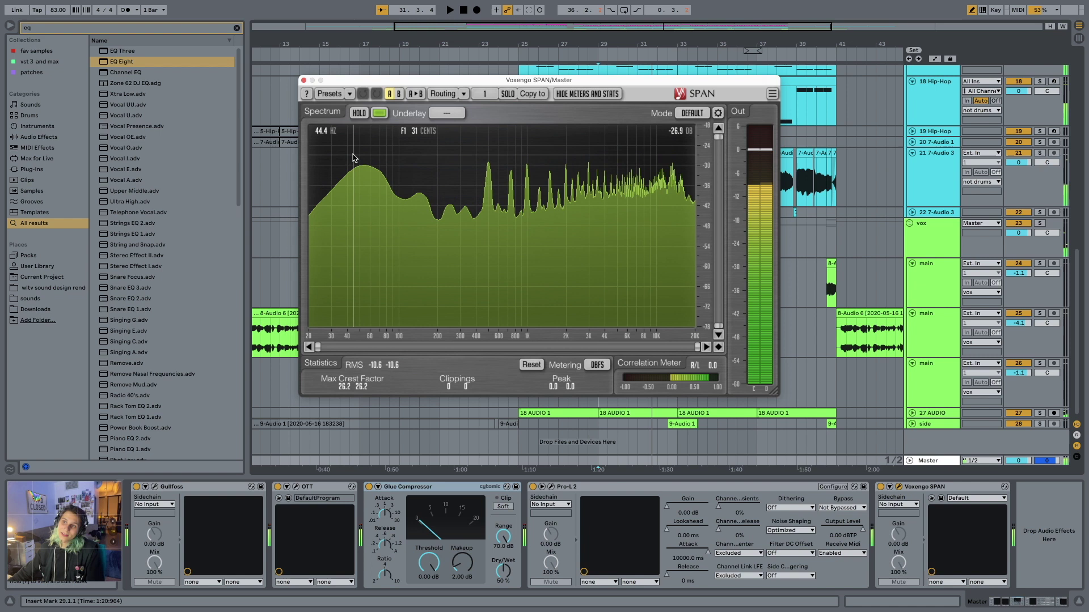
key("space")
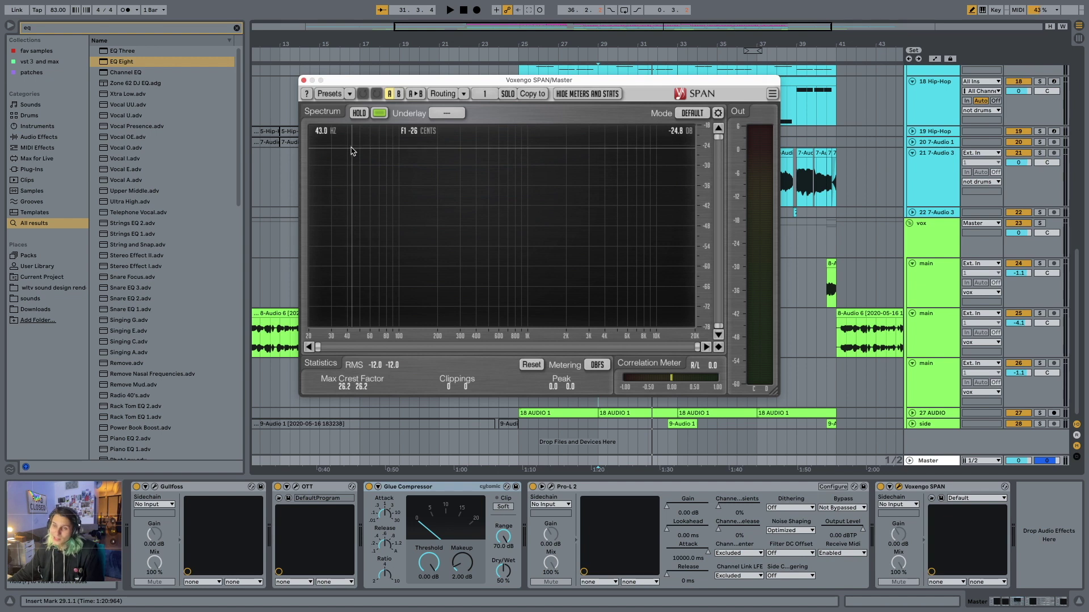
left_click(304, 80)
Place the insert marker on the 21 7-Audio 3 track, ahead of its first clip, to show the track's effect chain.
left_click(458, 225)
left_click(459, 187)
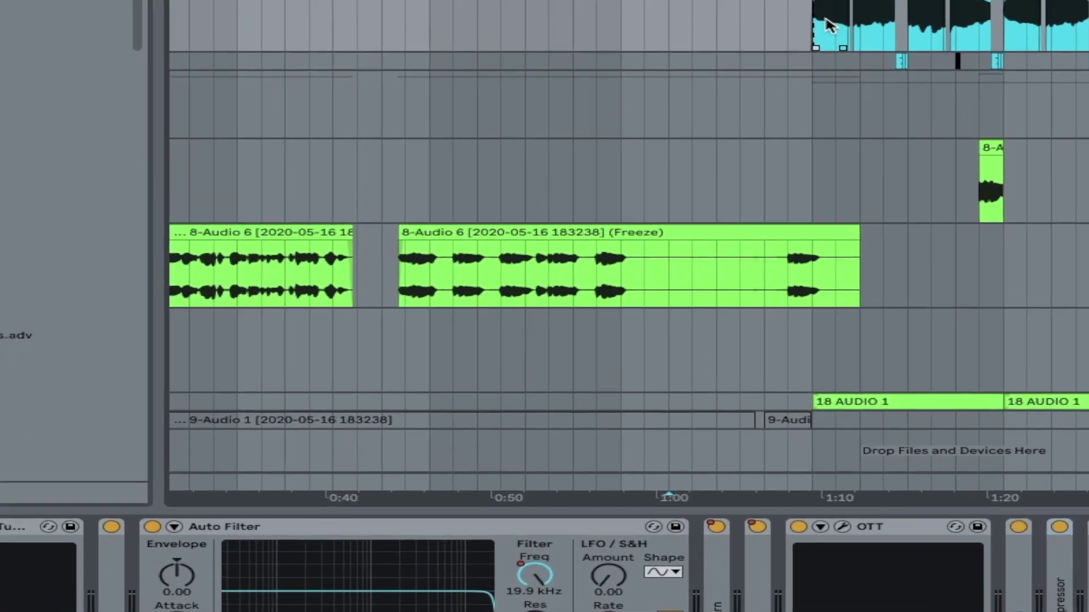